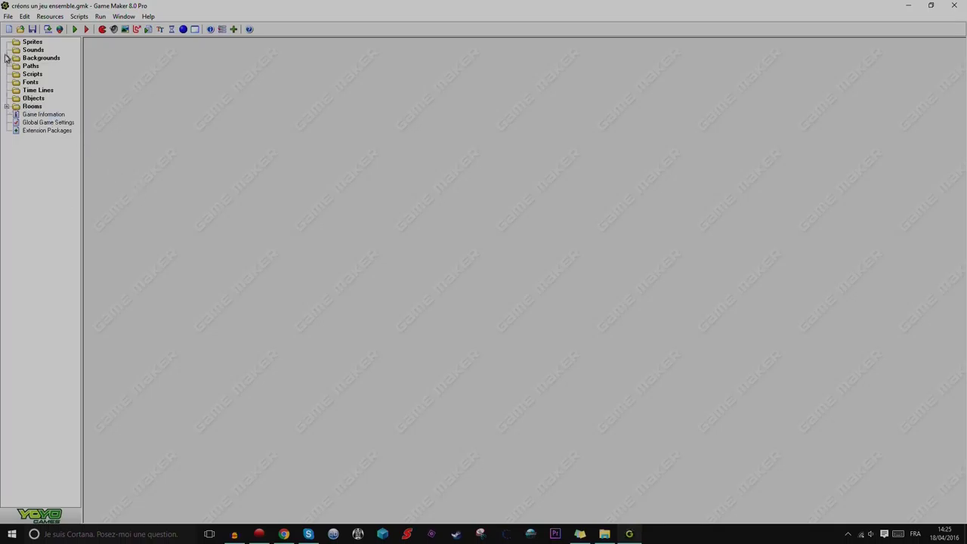
# Open the menu principale room, examine its background in the maximized editor, and close the room.
pyautogui.click(11, 110)
pyautogui.click(19, 108)
pyautogui.doubleClick(19, 108)
pyautogui.doubleClick(30, 114)
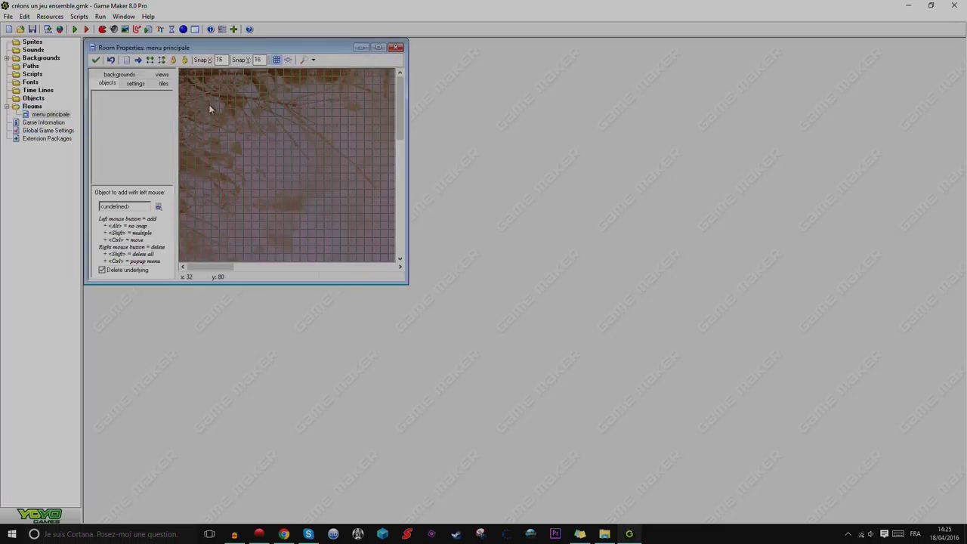
pyautogui.click(377, 48)
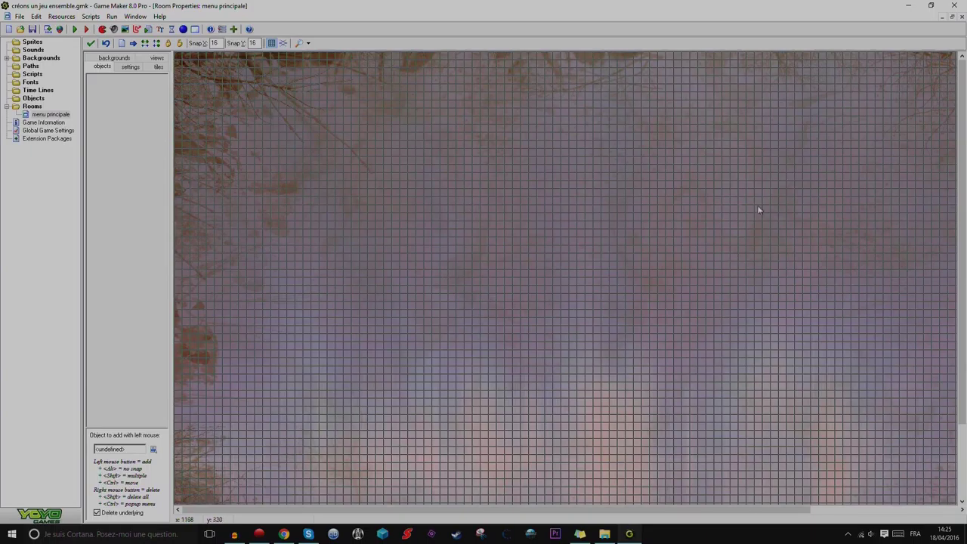
pyautogui.click(962, 17)
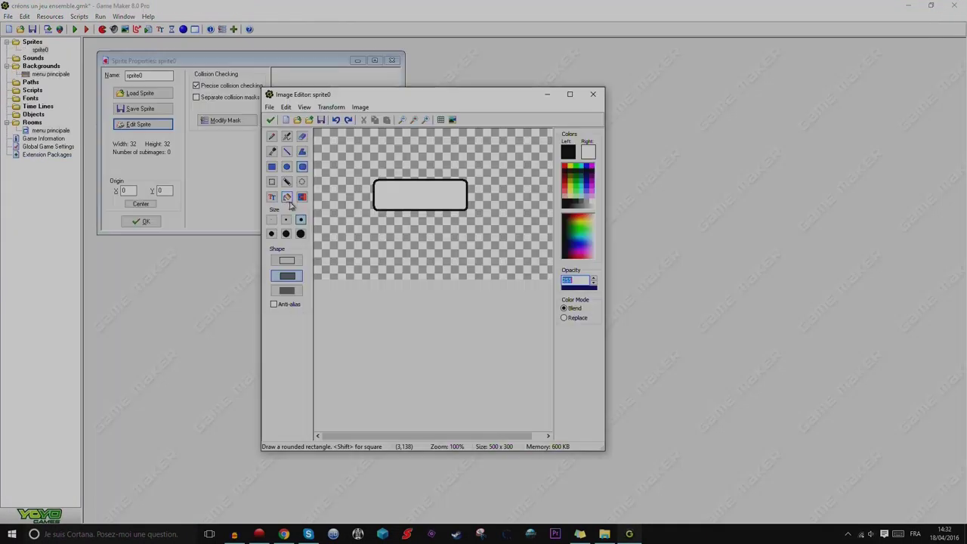
# Try placing the sample text "dfdfdfdfdfdf" centred inside the rounded rectangle of the button sprite.
pyautogui.click(272, 197)
pyautogui.click(402, 195)
pyautogui.write('dfd')
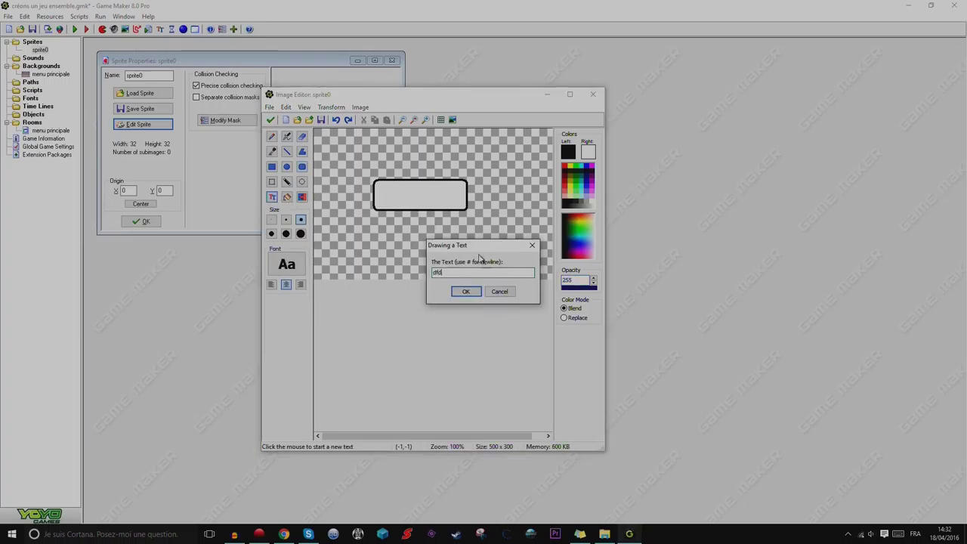
pyautogui.write('fdfdfdfdf')
pyautogui.click(466, 292)
pyautogui.moveTo(438, 197); pyautogui.dragTo(420, 195)
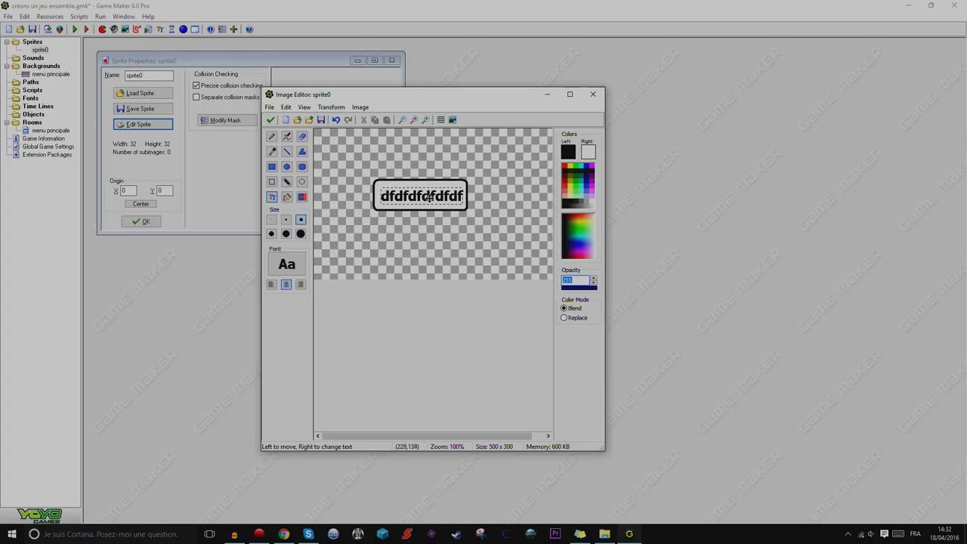
# Set the font size for text drawn in the sprite image to 16.
pyautogui.click(286, 263)
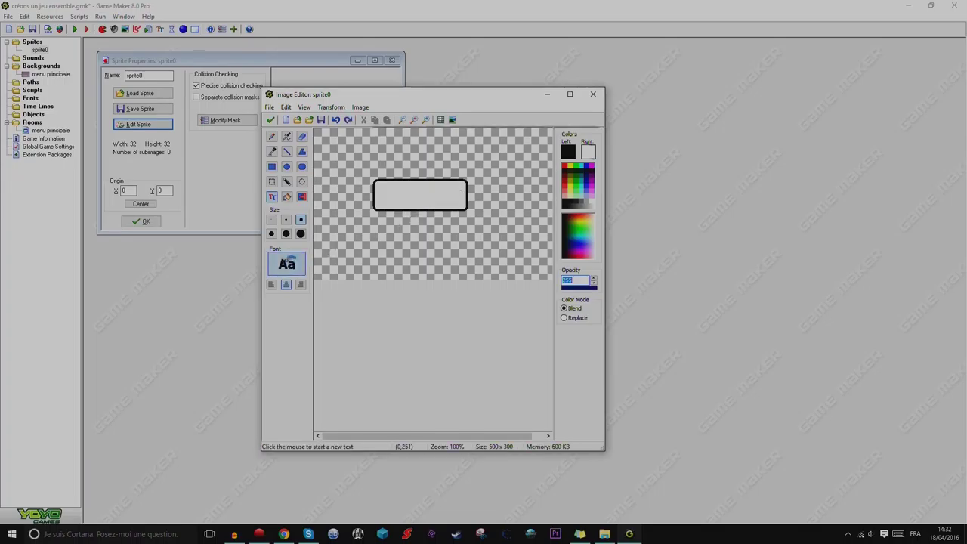
pyautogui.click(539, 164)
pyautogui.click(538, 164)
pyautogui.click(530, 169)
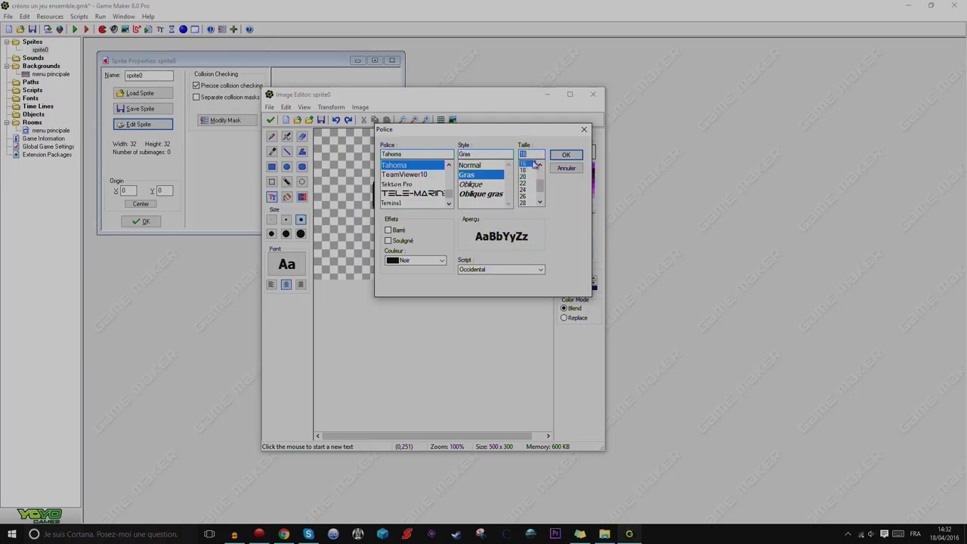
pyautogui.click(566, 154)
# Try a second sample text on the button with the chosen font size, and undo it.
pyautogui.click(404, 197)
pyautogui.write('gflgfgfgf')
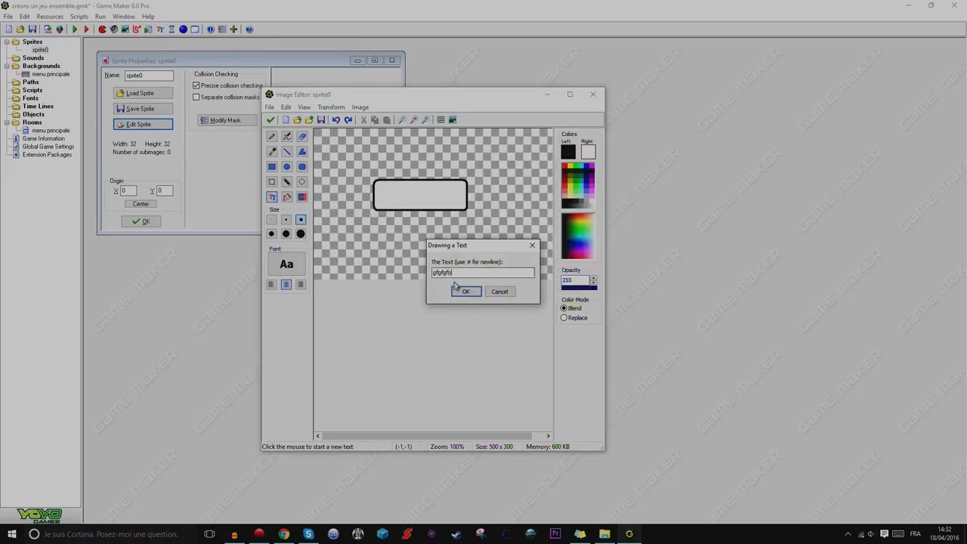
pyautogui.click(464, 291)
pyautogui.moveTo(421, 197); pyautogui.dragTo(420, 192)
pyautogui.hotkey('ctrl', 'z')
# Crop the sprite image to the rounded rectangle with a border size of 0.
pyautogui.click(330, 107)
pyautogui.click(347, 190)
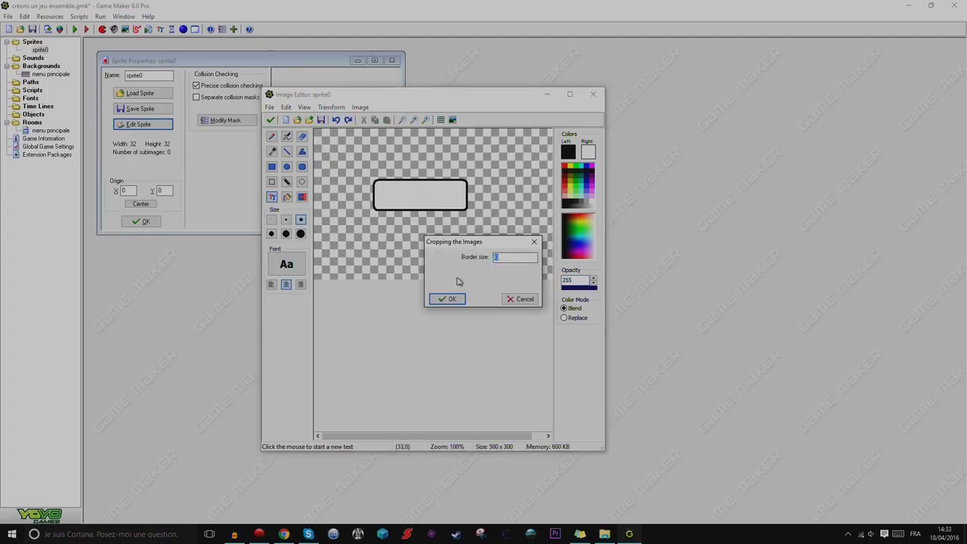
pyautogui.click(447, 300)
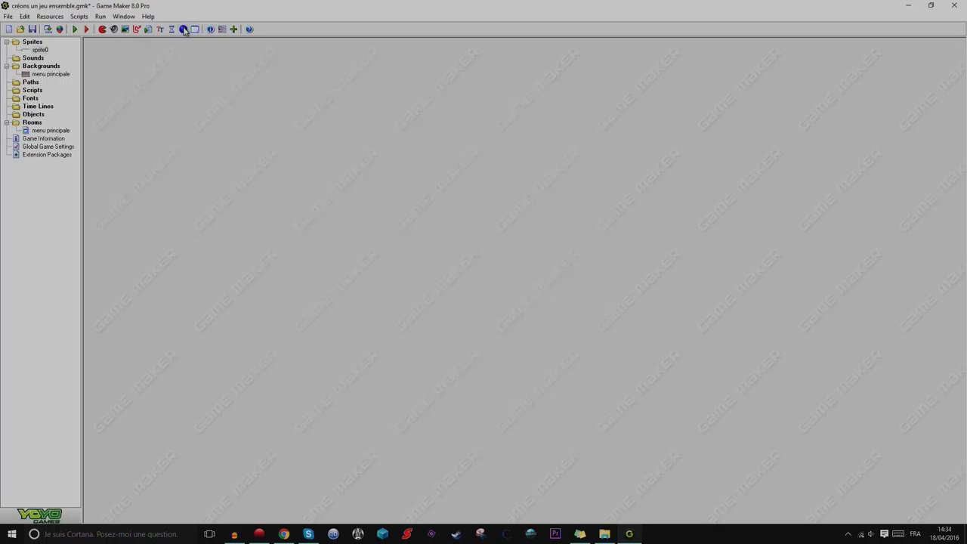
# Create a new object that uses sprite0 as its sprite and save it.
pyautogui.click(183, 29)
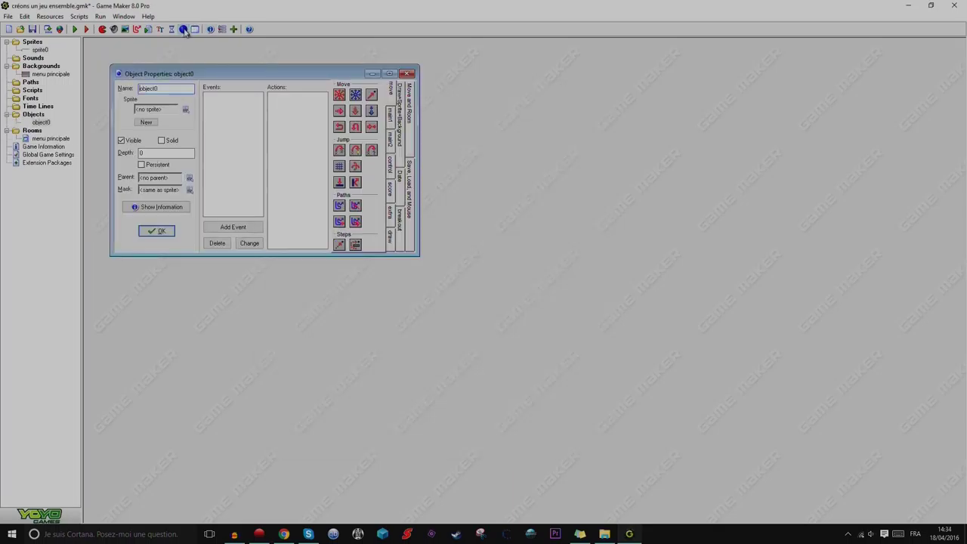
pyautogui.click(185, 109)
pyautogui.click(206, 123)
pyautogui.click(156, 231)
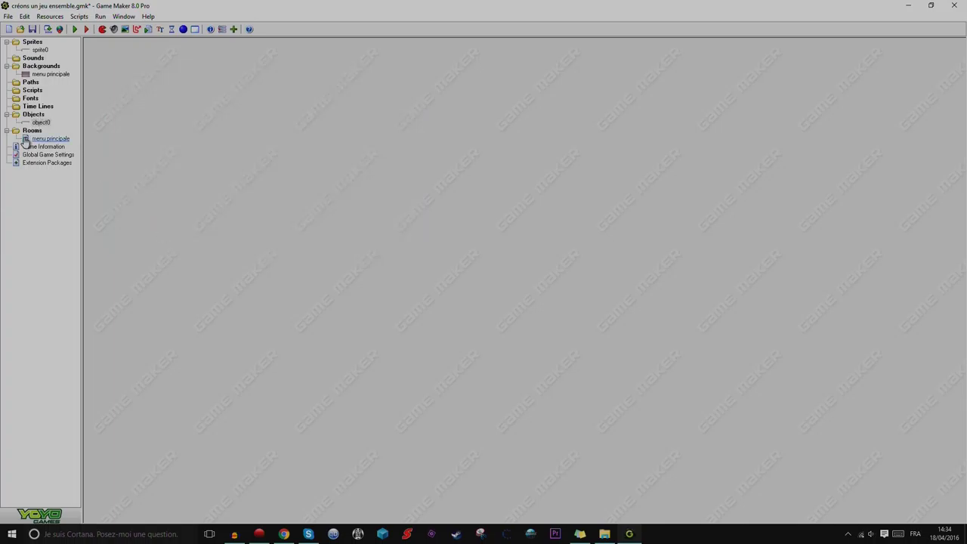
# Open the menu principale room and turn off the Foreground image option for Background 0.
pyautogui.doubleClick(47, 138)
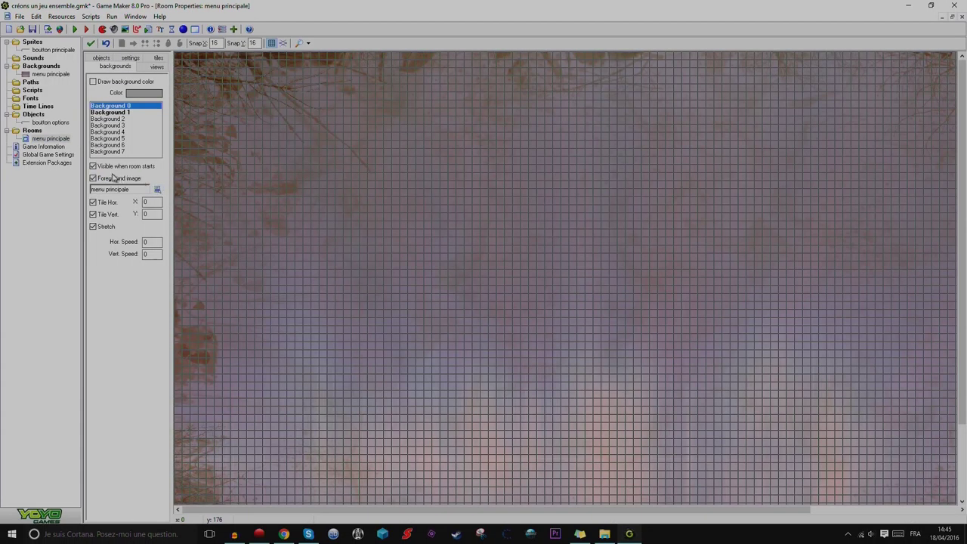
pyautogui.click(113, 175)
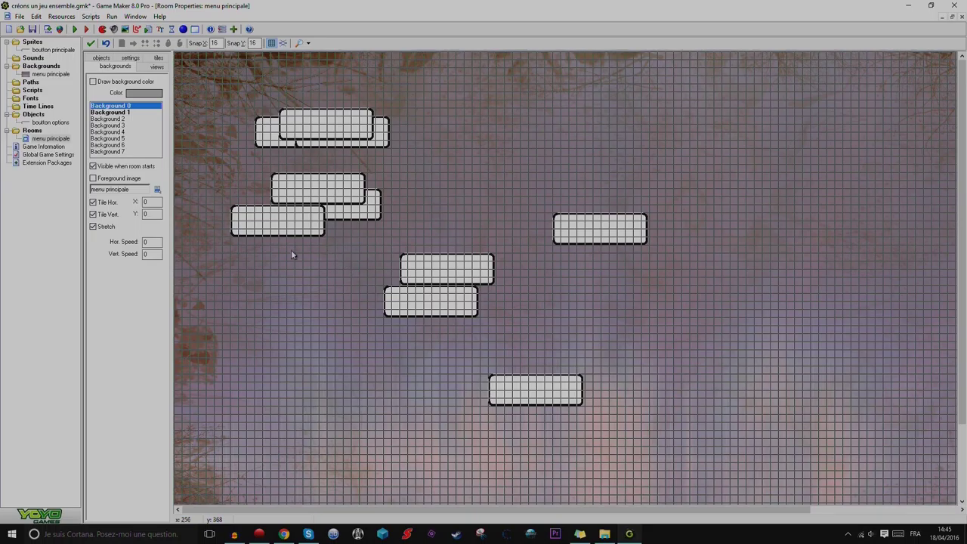
pyautogui.click(93, 178)
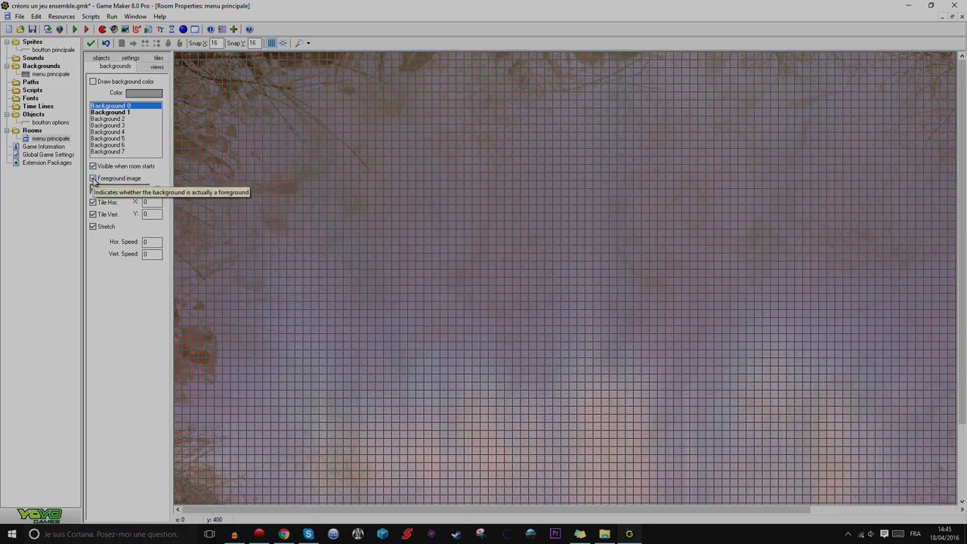
pyautogui.click(93, 178)
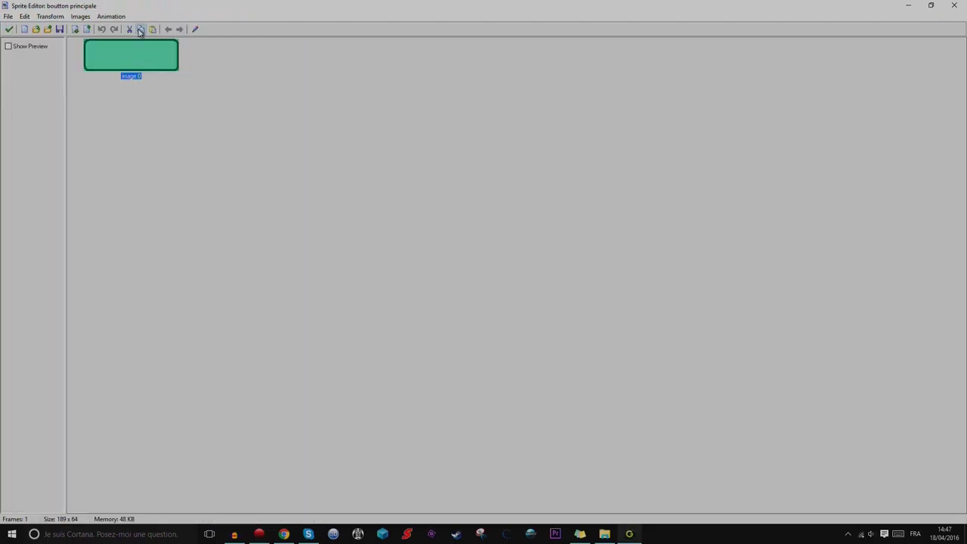
# Copy the principale button image into the options sprite and centre the text "options" on it.
pyautogui.click(9, 28)
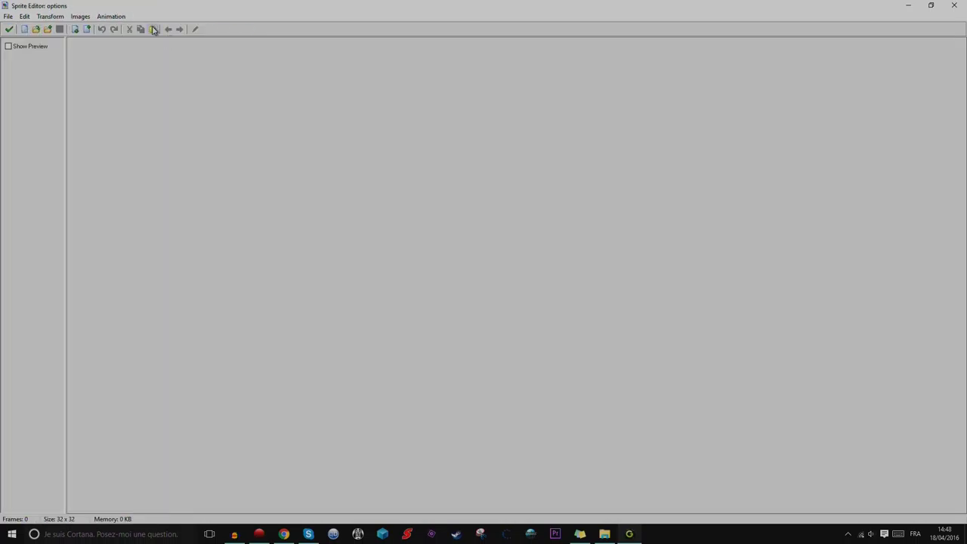
pyautogui.click(152, 29)
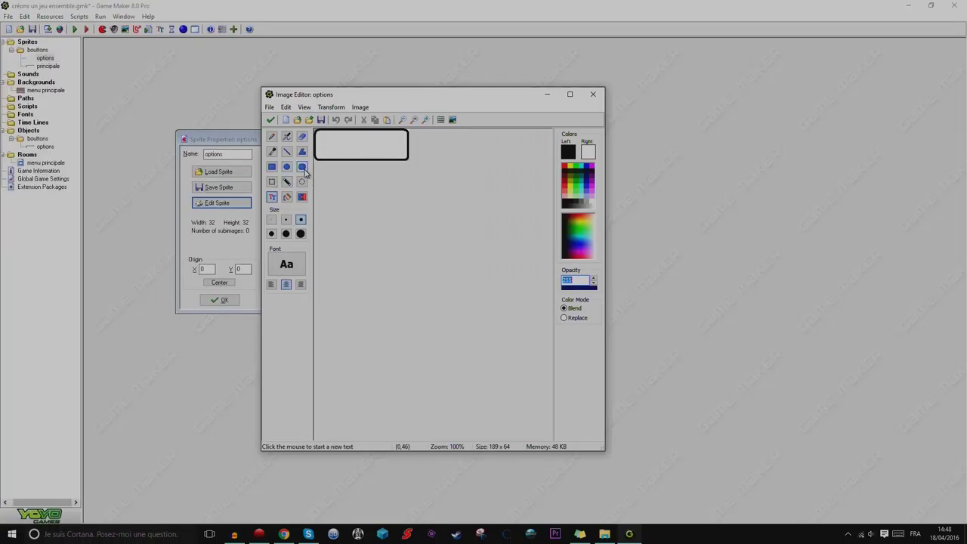
pyautogui.click(361, 144)
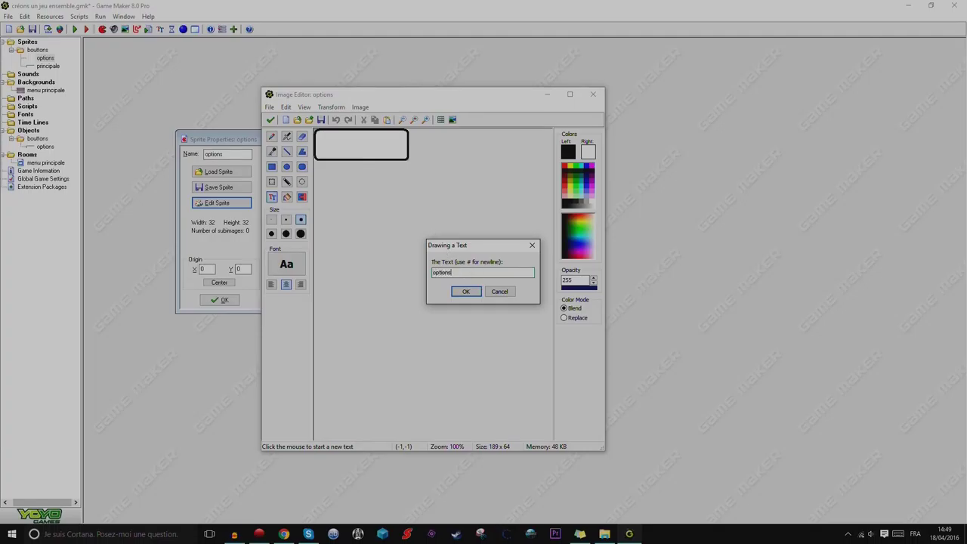
pyautogui.write('options')
pyautogui.click(470, 288)
pyautogui.moveTo(374, 148); pyautogui.dragTo(358, 144)
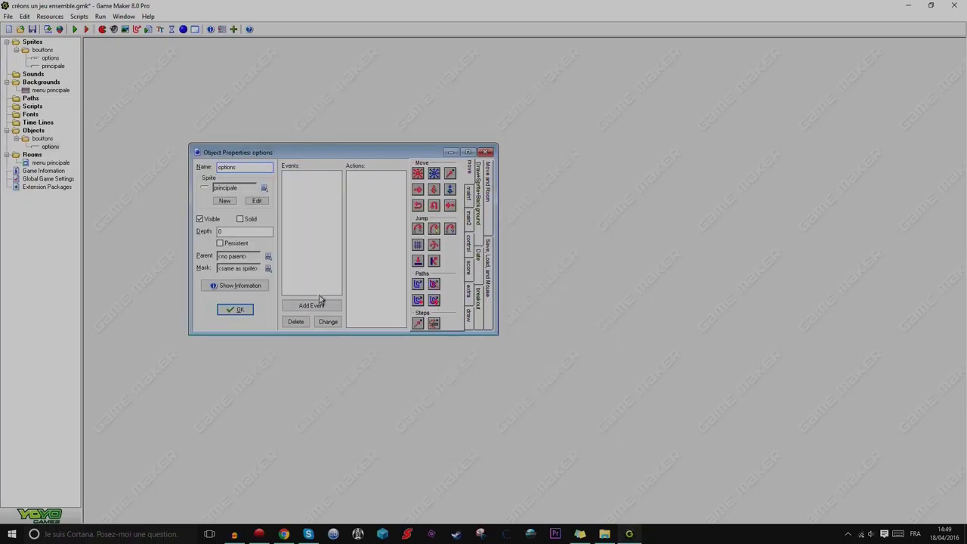
# Add a mouse Left button event to the options object.
pyautogui.click(311, 306)
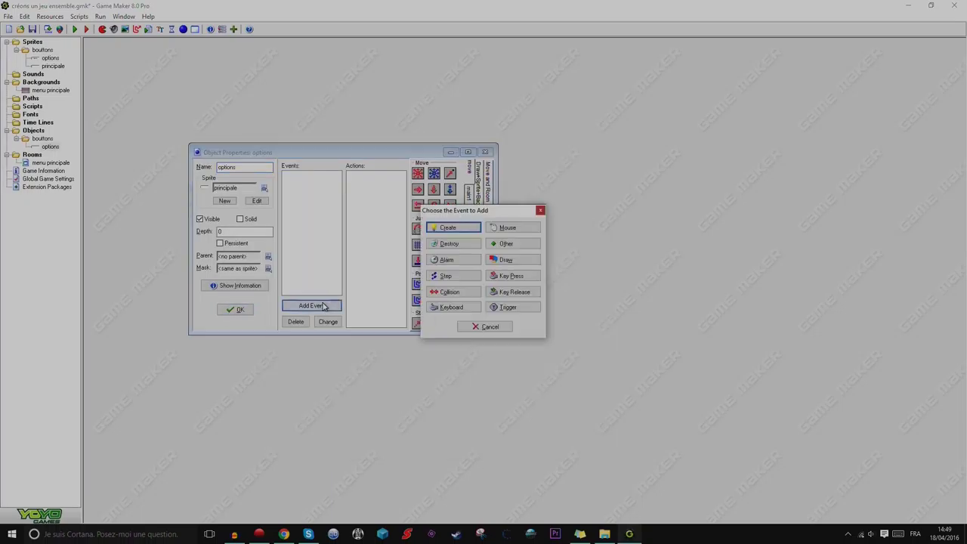
pyautogui.click(504, 228)
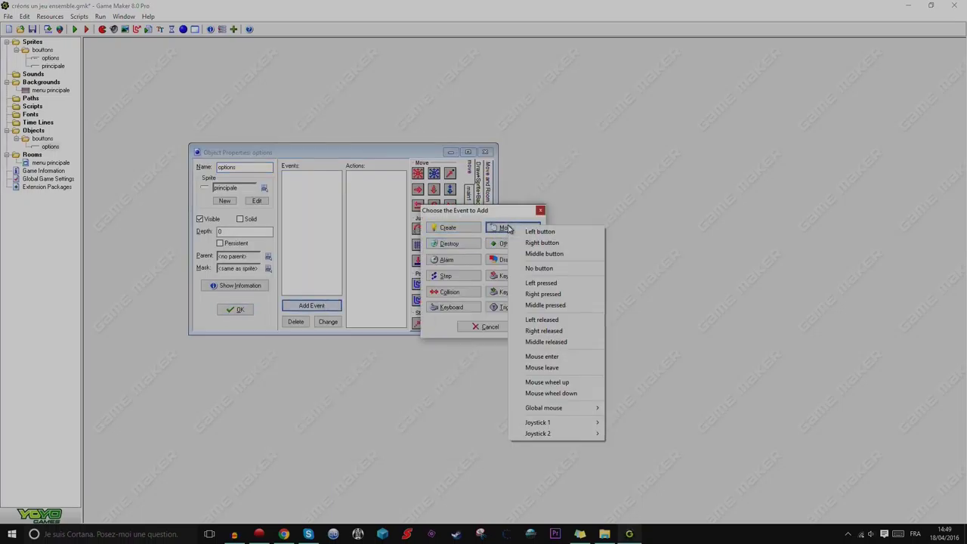
pyautogui.click(536, 234)
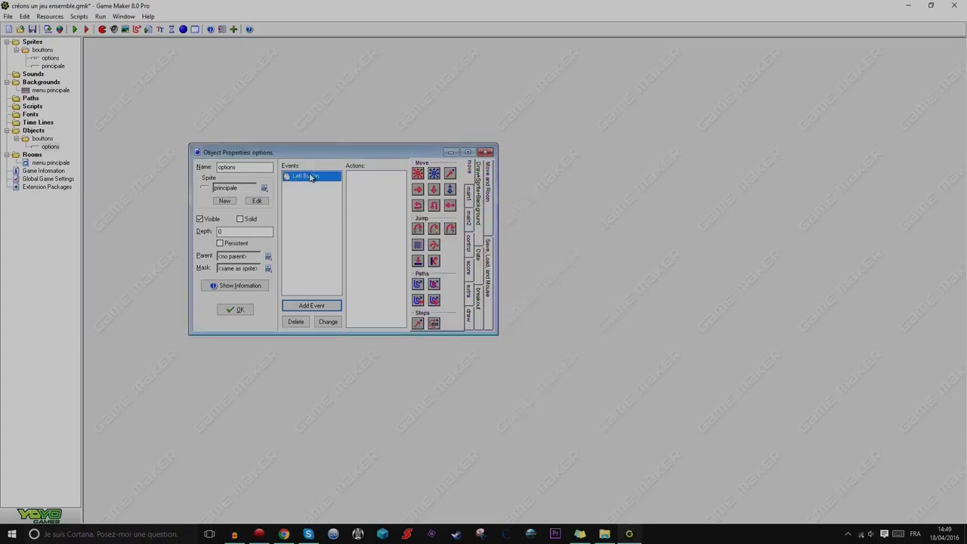
pyautogui.click(467, 195)
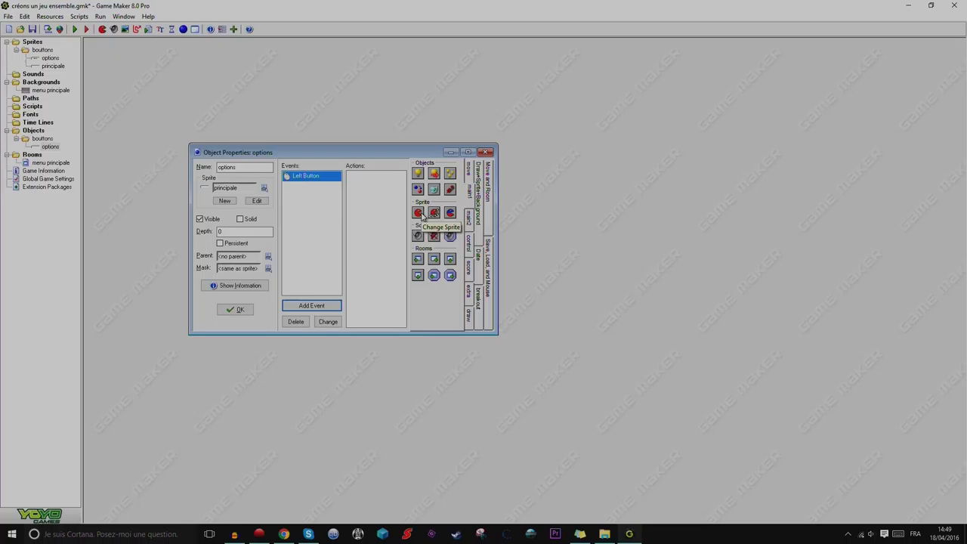
pyautogui.click(317, 222)
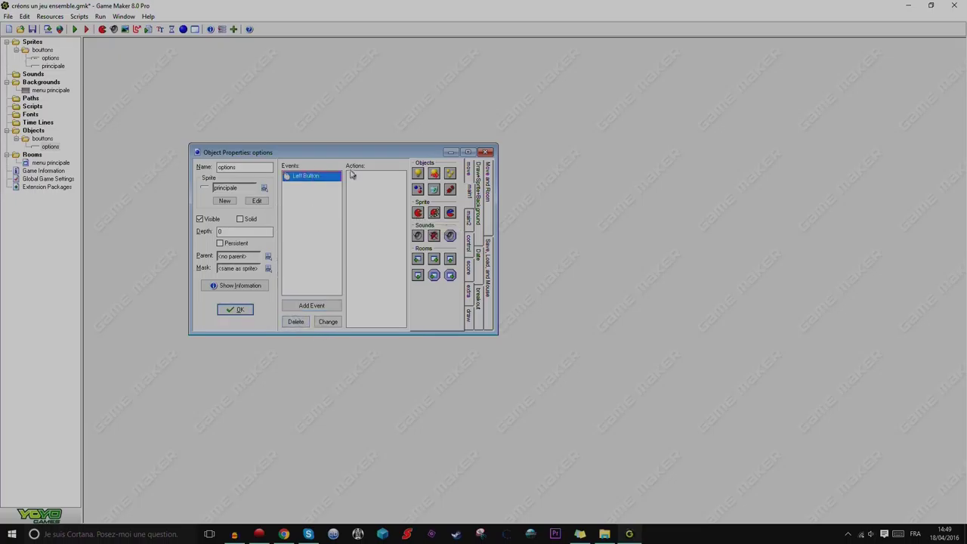
# Assign the options sprite from the bouttons group to the options object.
pyautogui.click(243, 188)
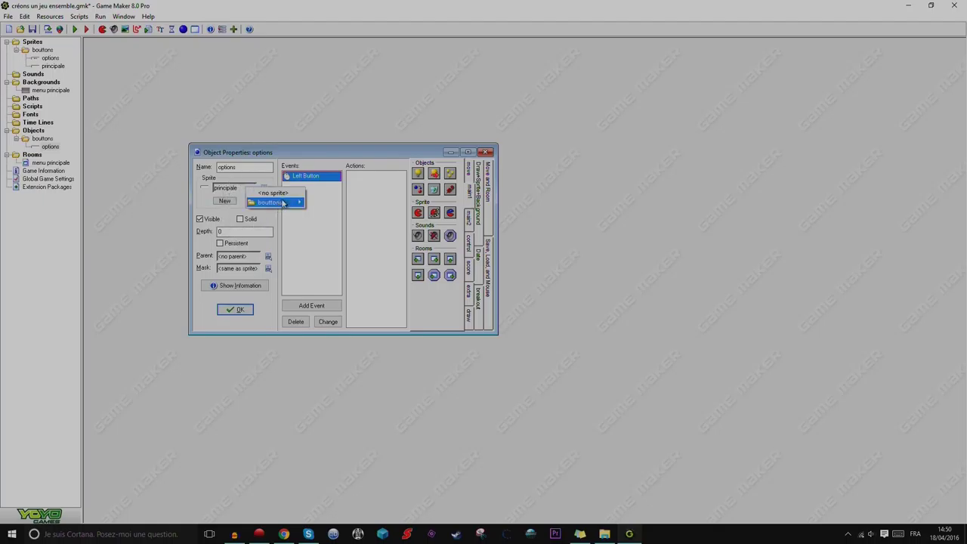
pyautogui.moveTo(279, 203)
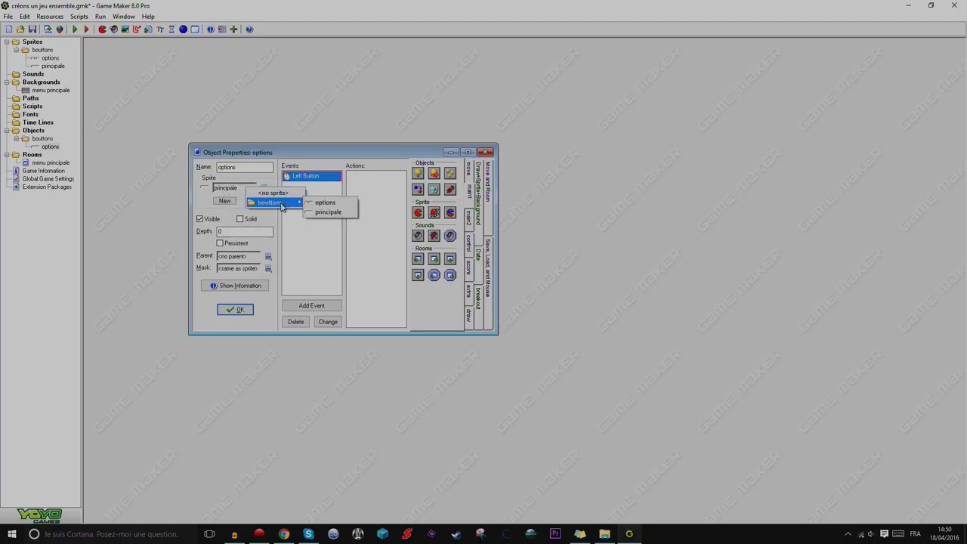
pyautogui.click(326, 203)
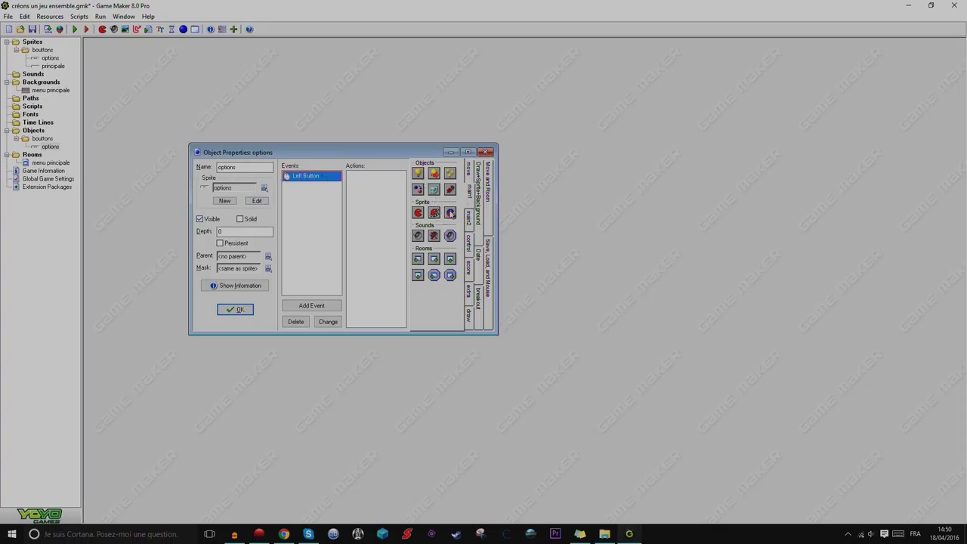
# Add a Different Room action to the options object's Left Button event, with no room and no transition effect set.
pyautogui.click(470, 235)
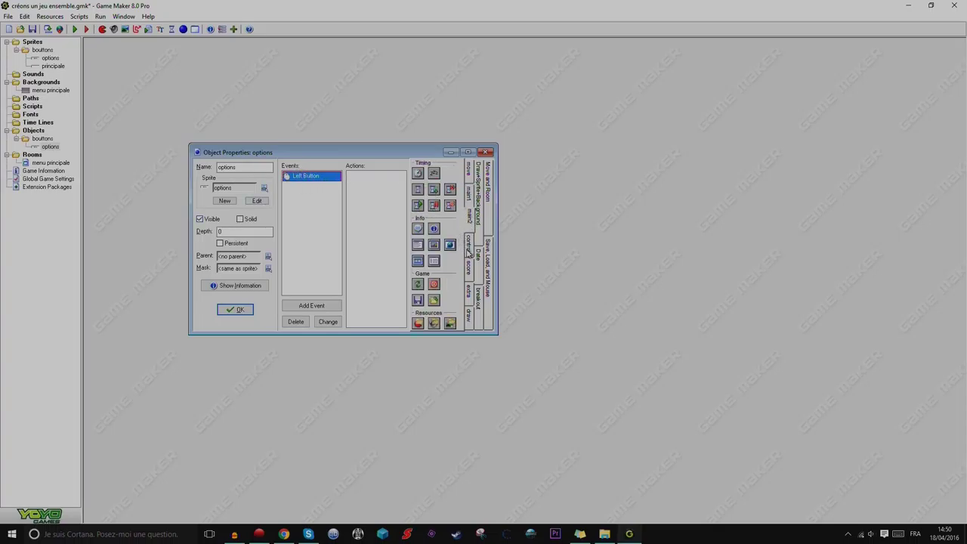
pyautogui.click(468, 251)
pyautogui.click(469, 269)
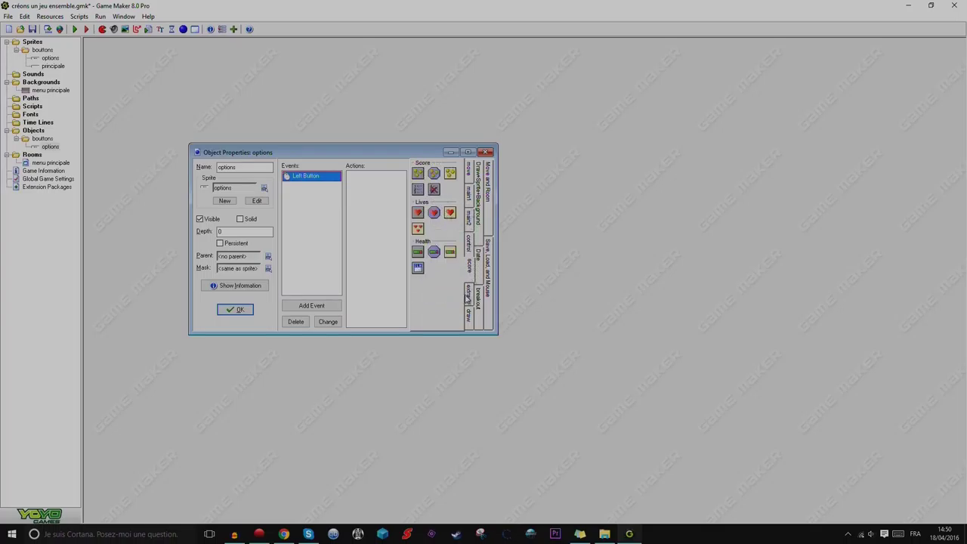
pyautogui.click(469, 304)
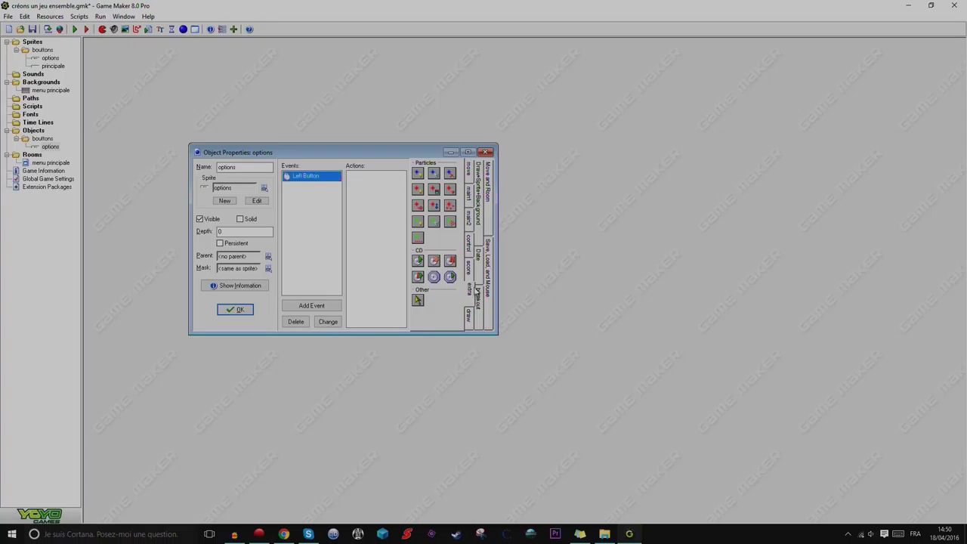
pyautogui.click(469, 243)
pyautogui.click(468, 219)
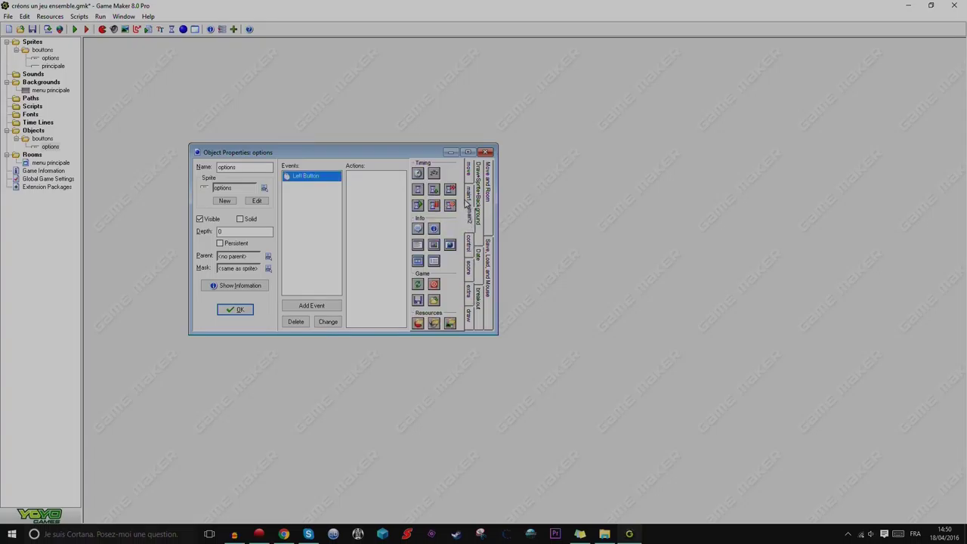
pyautogui.click(468, 198)
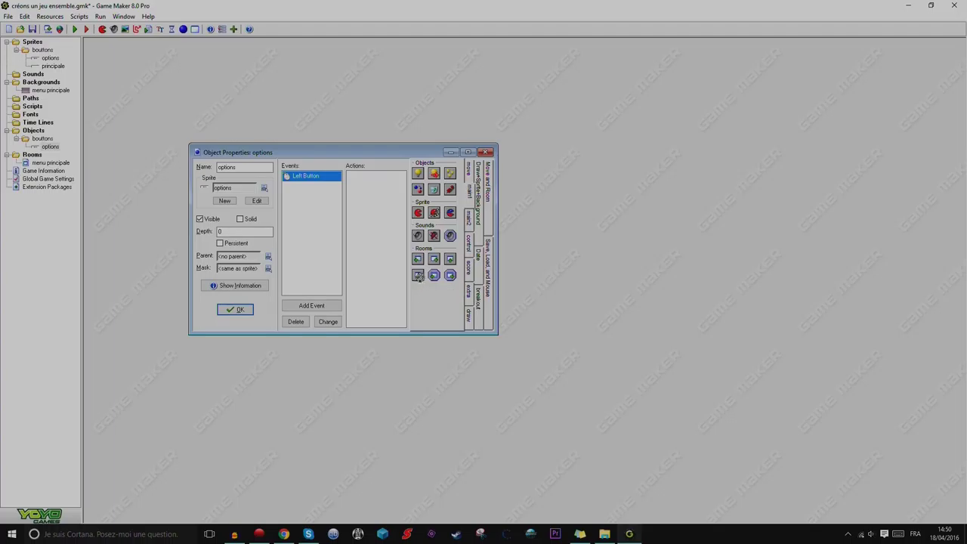
pyautogui.moveTo(418, 277); pyautogui.dragTo(370, 193)
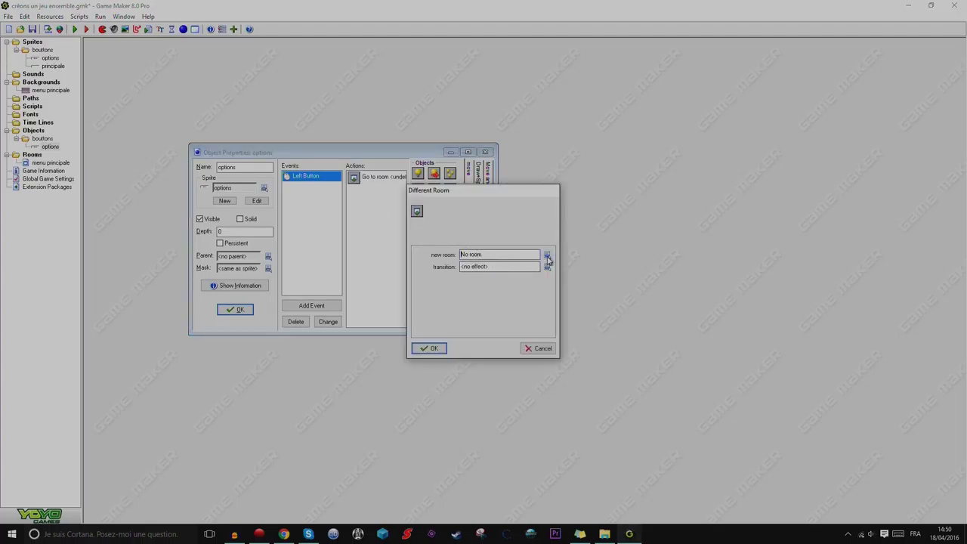
pyautogui.click(439, 348)
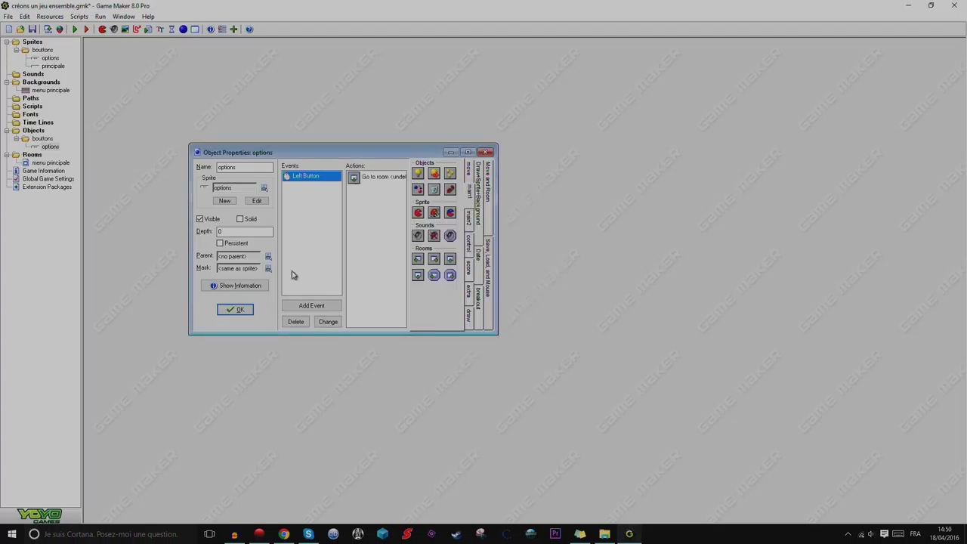
# Confirm the options object, create a new room and rename it "options".
pyautogui.click(237, 310)
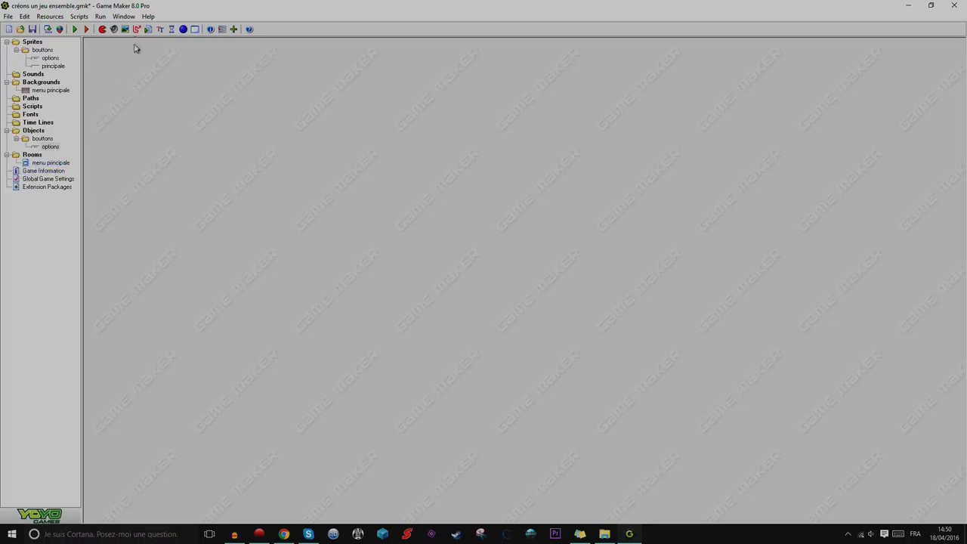
pyautogui.click(194, 30)
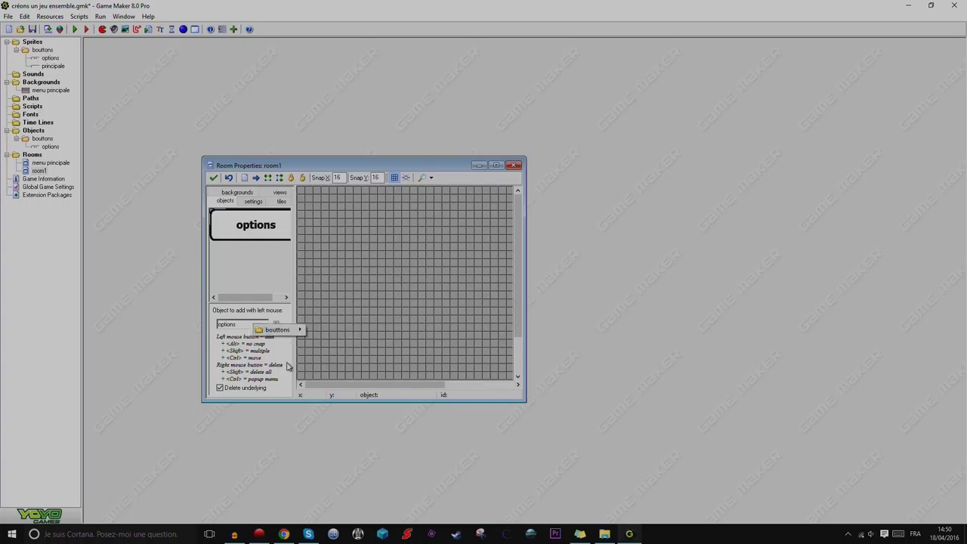
pyautogui.rightClick(42, 172)
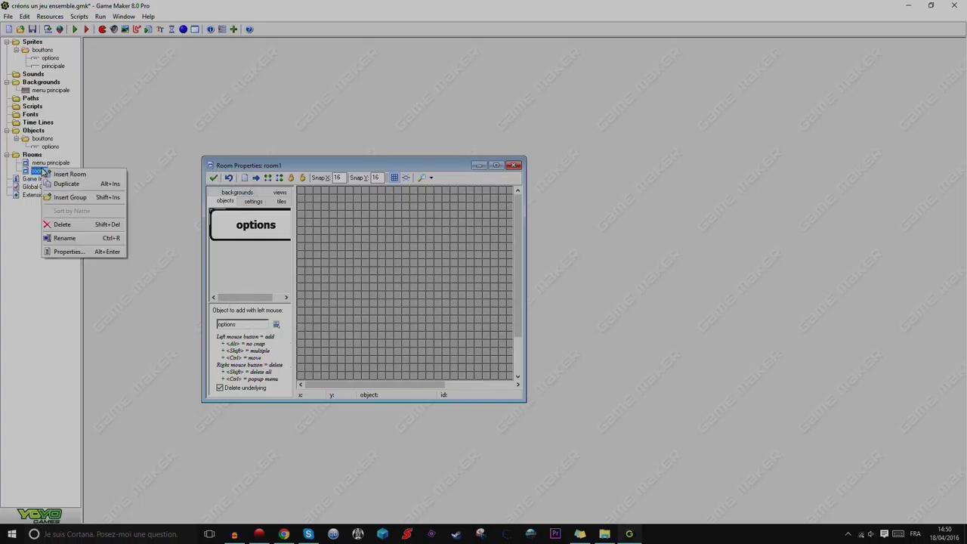
pyautogui.click(73, 235)
pyautogui.write('options')
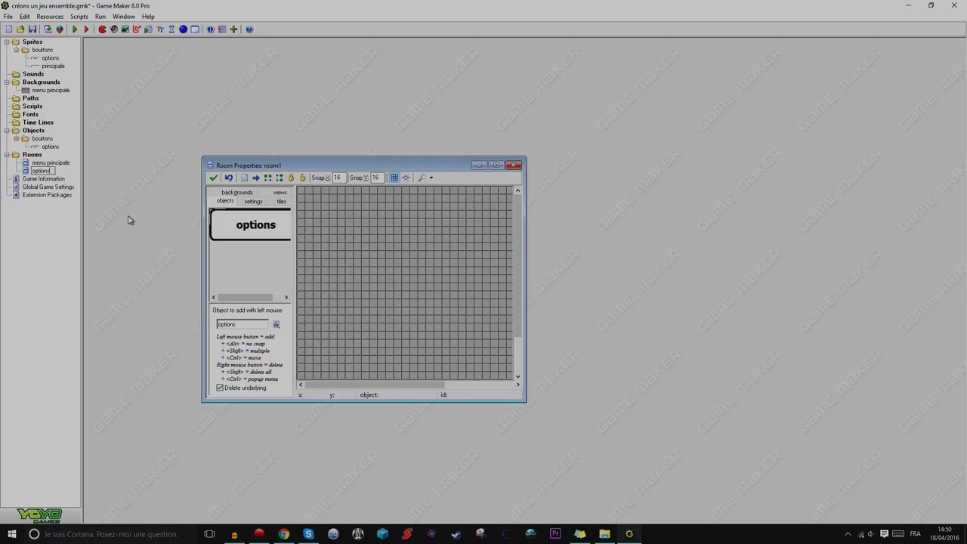
pyautogui.press('Return')
# Create a room group named "menu" and move the menu principale and options rooms into it.
pyautogui.rightClick(34, 155)
pyautogui.click(75, 183)
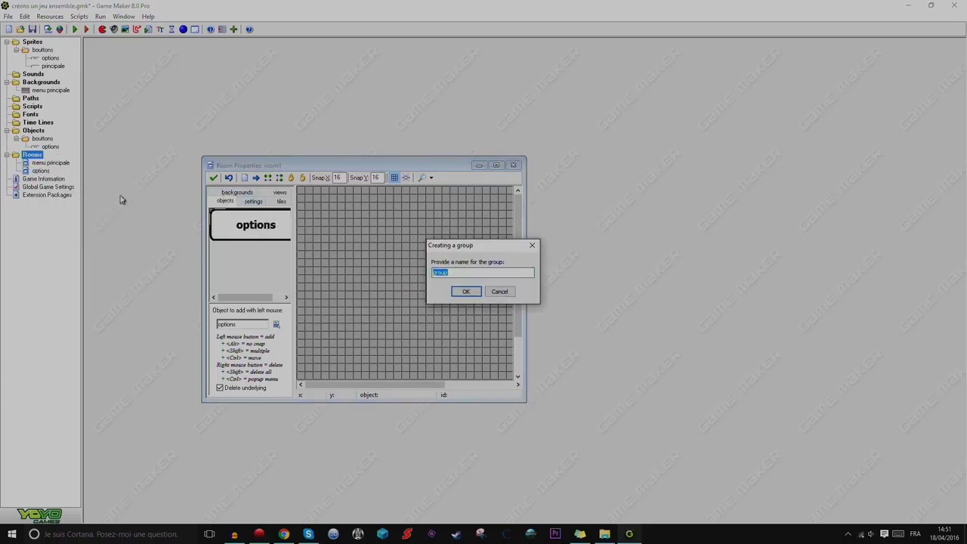
pyautogui.write('menu')
pyautogui.press('Return')
pyautogui.moveTo(57, 165); pyautogui.dragTo(41, 174)
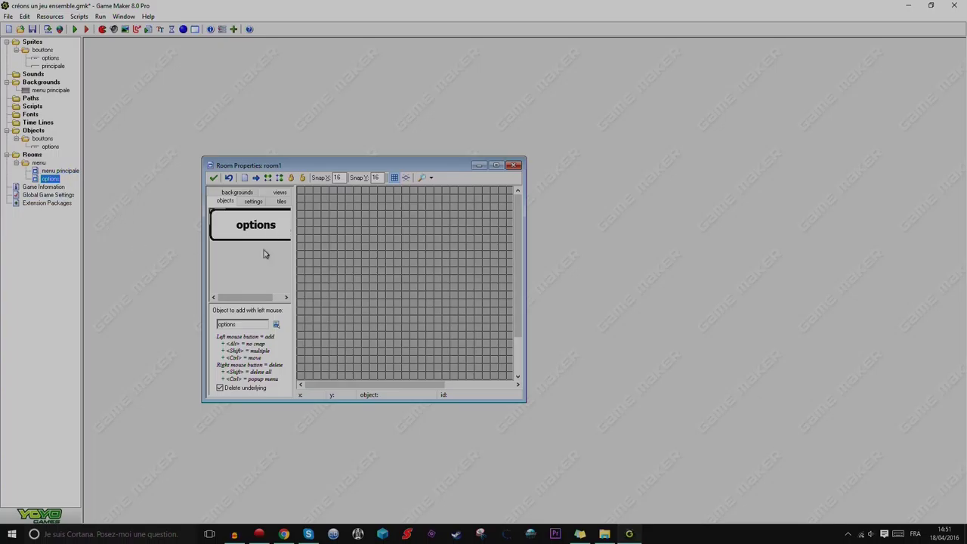
# Confirm the new room, place the options object near the middle of the menu principale room and save that room.
pyautogui.click(496, 165)
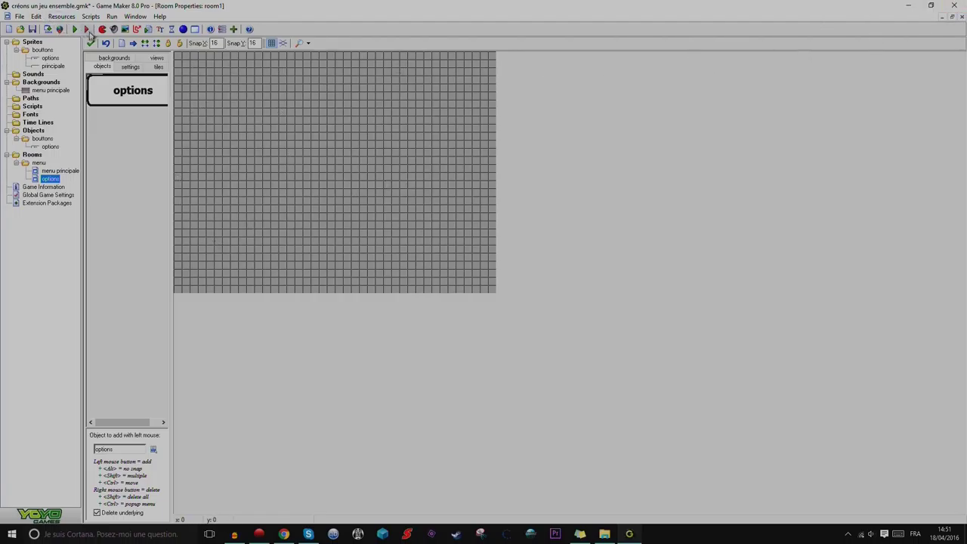
pyautogui.click(90, 44)
pyautogui.doubleClick(47, 171)
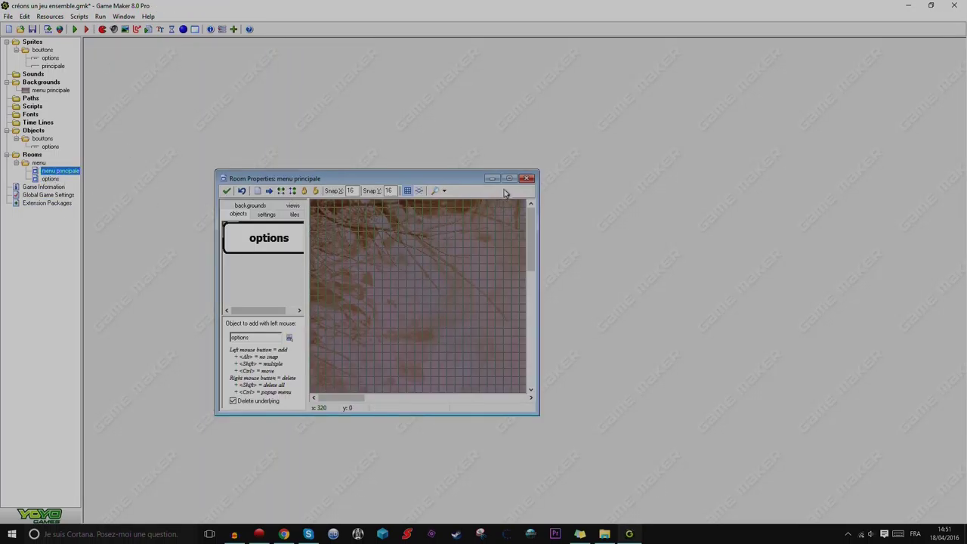
pyautogui.click(509, 178)
pyautogui.moveTo(726, 236); pyautogui.dragTo(513, 281)
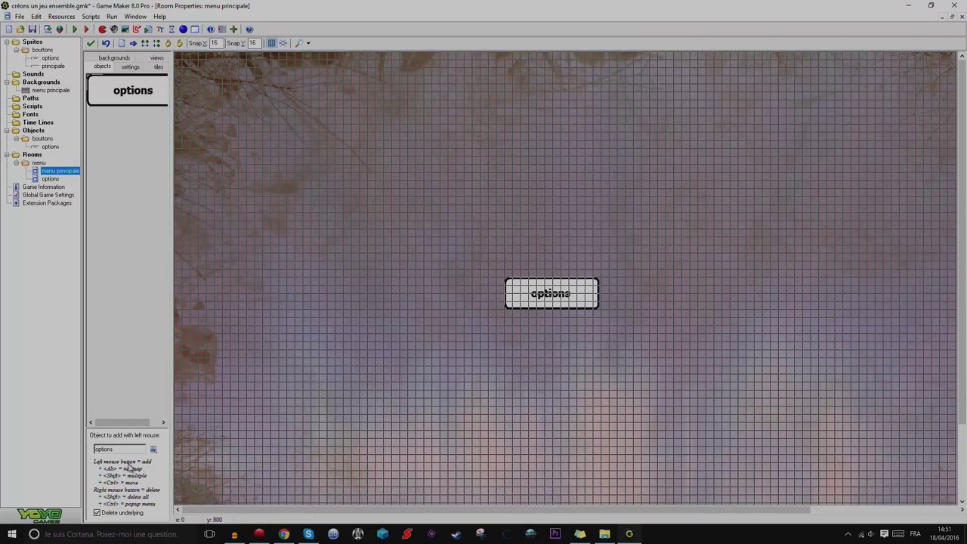
pyautogui.click(91, 43)
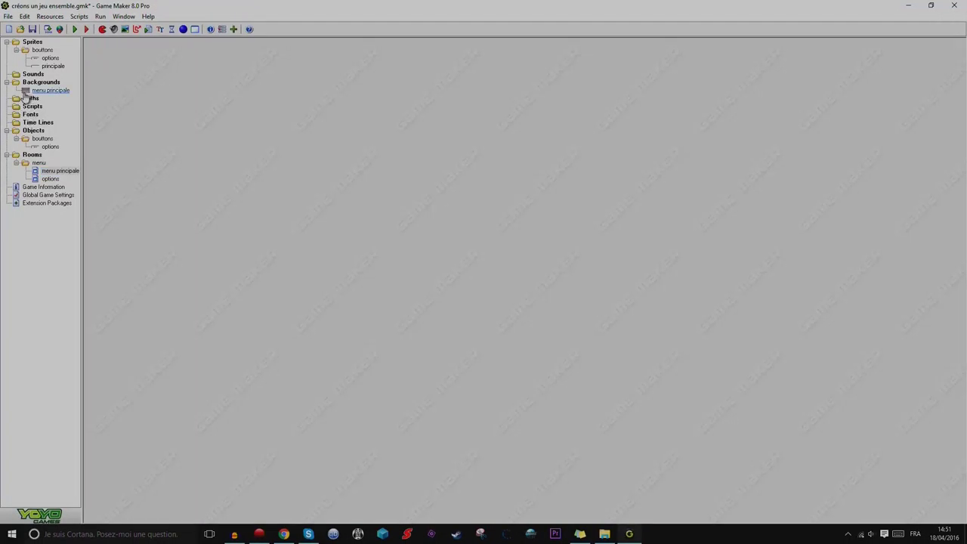
# Set the options object's Different Room action to go to the options room with no transition effect, and confirm the object.
pyautogui.doubleClick(50, 146)
pyautogui.doubleClick(408, 217)
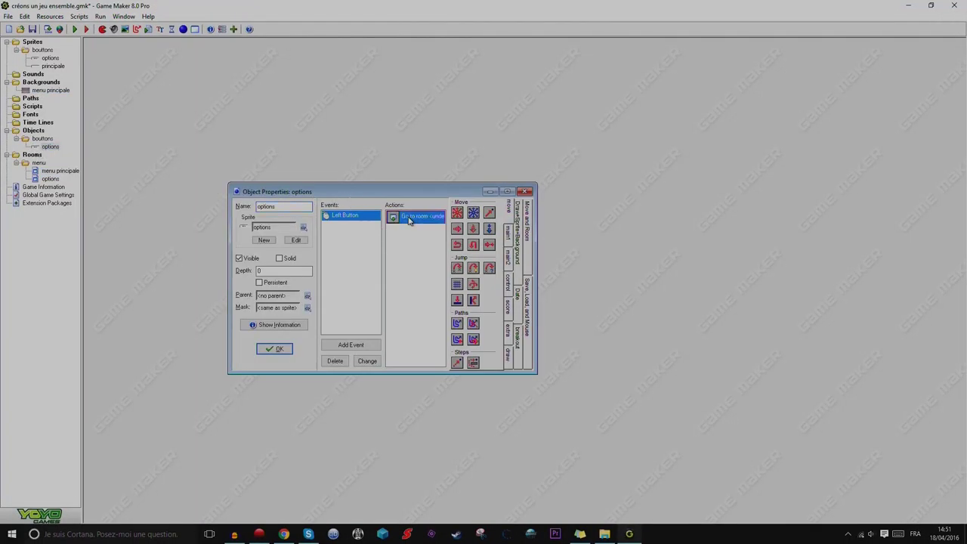
pyautogui.click(546, 255)
pyautogui.moveTo(574, 271)
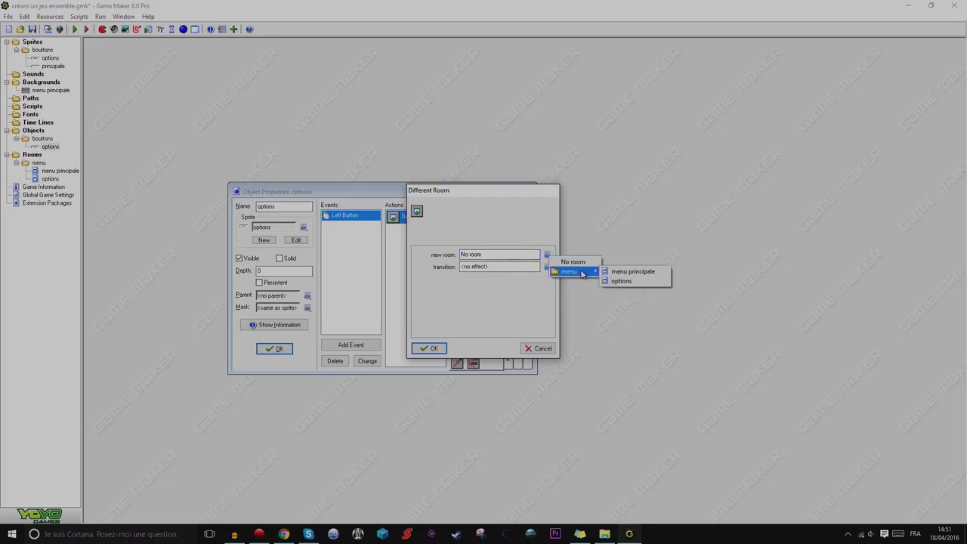
pyautogui.click(634, 282)
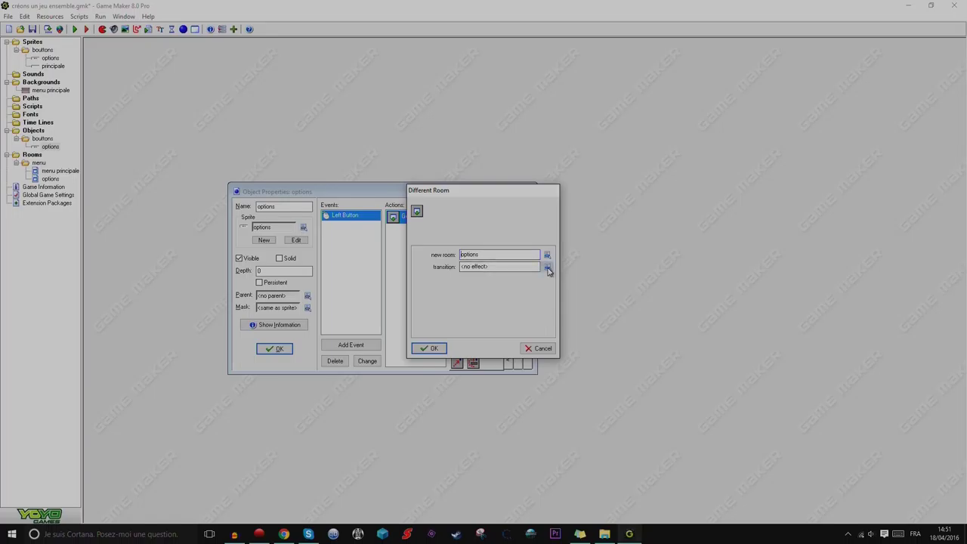
pyautogui.click(546, 267)
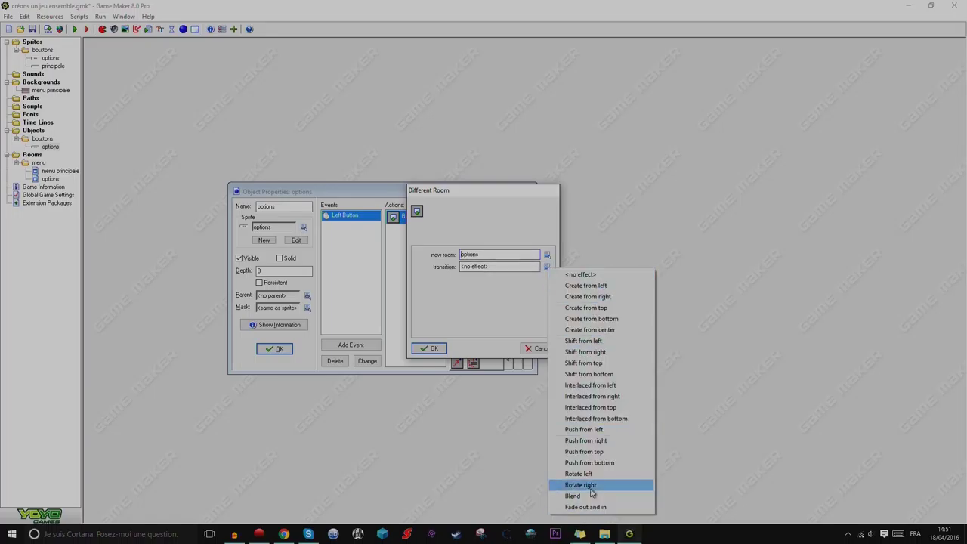
pyautogui.click(483, 318)
pyautogui.click(430, 350)
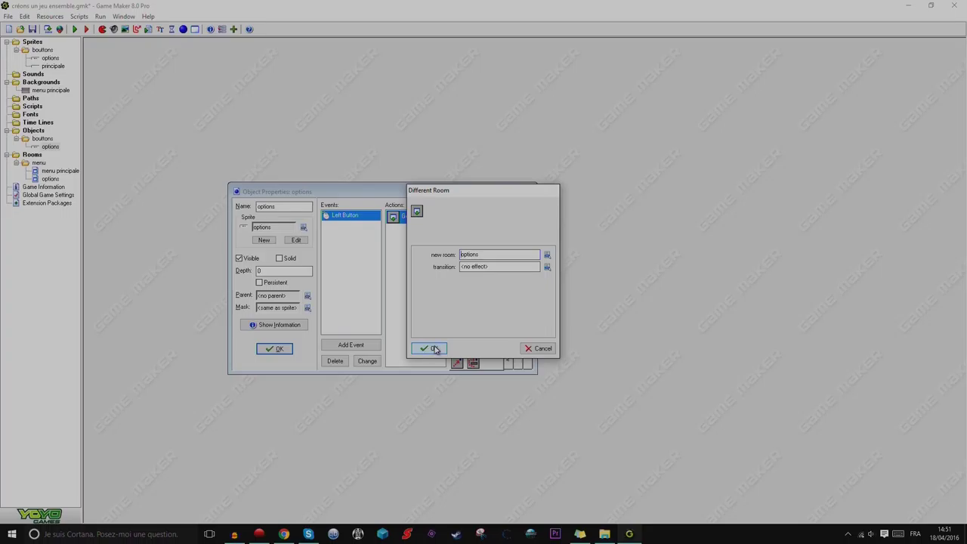
pyautogui.click(434, 348)
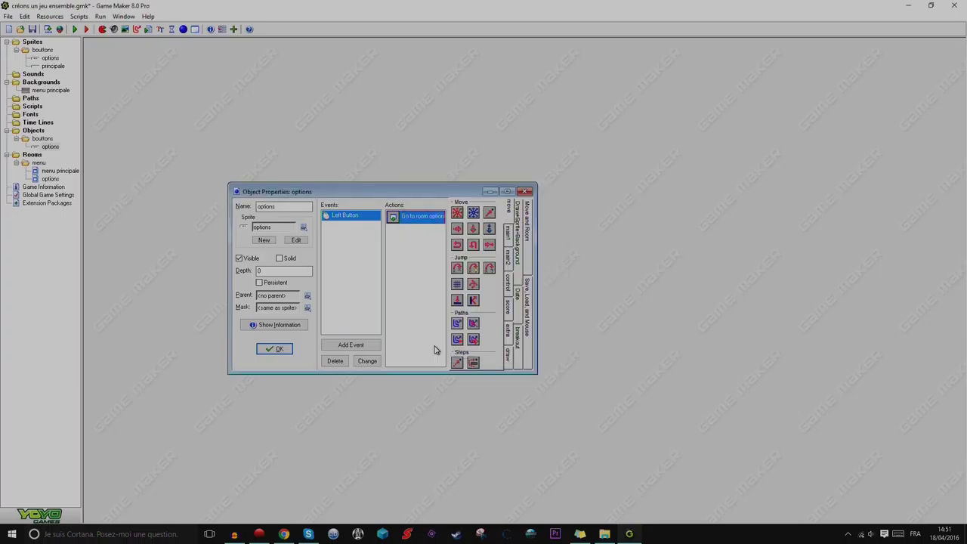
pyautogui.click(275, 348)
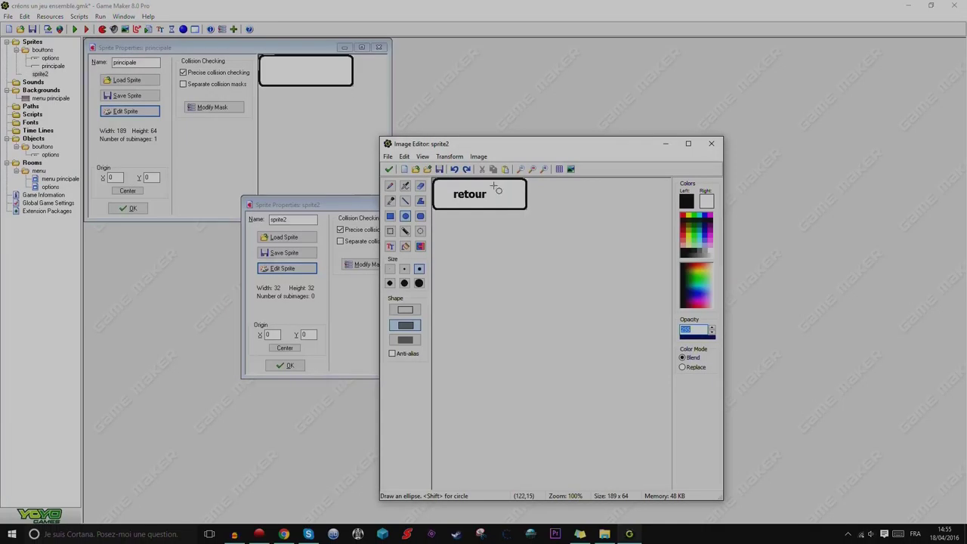
# Draw an ellipse outline beside the word "retour" on the button image and erase the ellipse's left side with white.
pyautogui.moveTo(495, 184); pyautogui.dragTo(528, 209)
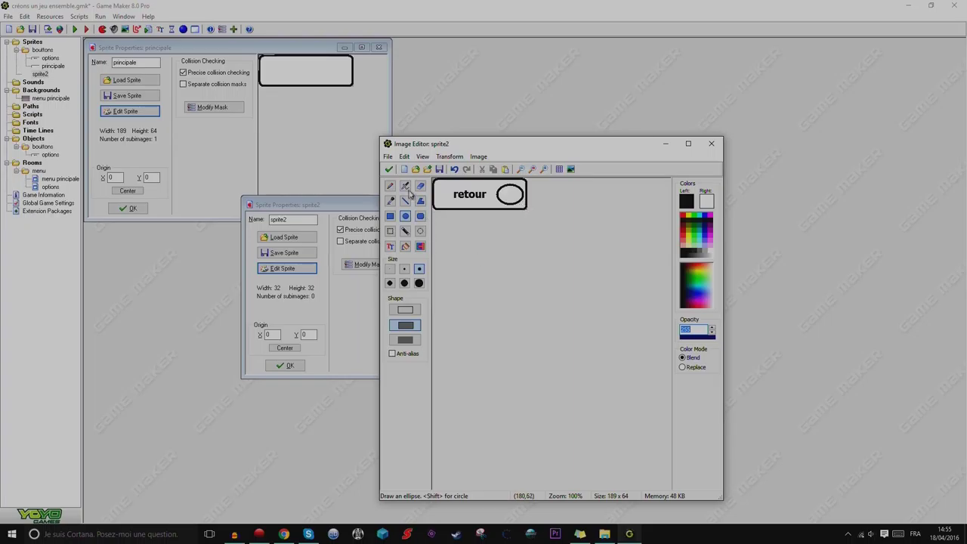
pyautogui.click(389, 186)
pyautogui.moveTo(503, 189); pyautogui.dragTo(501, 198, button='right')
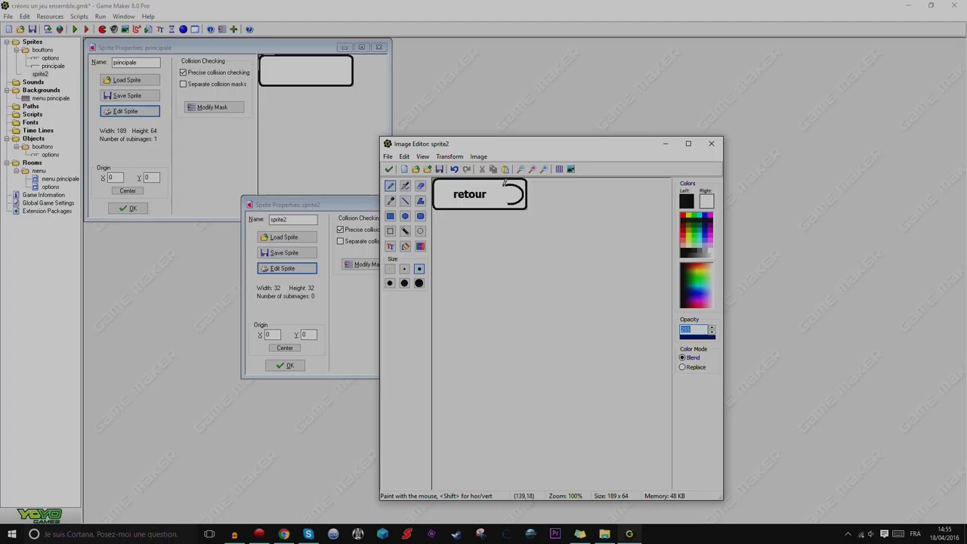
pyautogui.moveTo(504, 190); pyautogui.dragTo(503, 202)
pyautogui.hotkey('ctrl', 'z')
# Add an arrowhead of straight lines to the open arc's upper end and save the retour button sprite.
pyautogui.click(404, 200)
pyautogui.moveTo(511, 182)
pyautogui.mouseDown()
pyautogui.moveTo(503, 187)
pyautogui.moveTo(513, 192)
pyautogui.mouseUp()
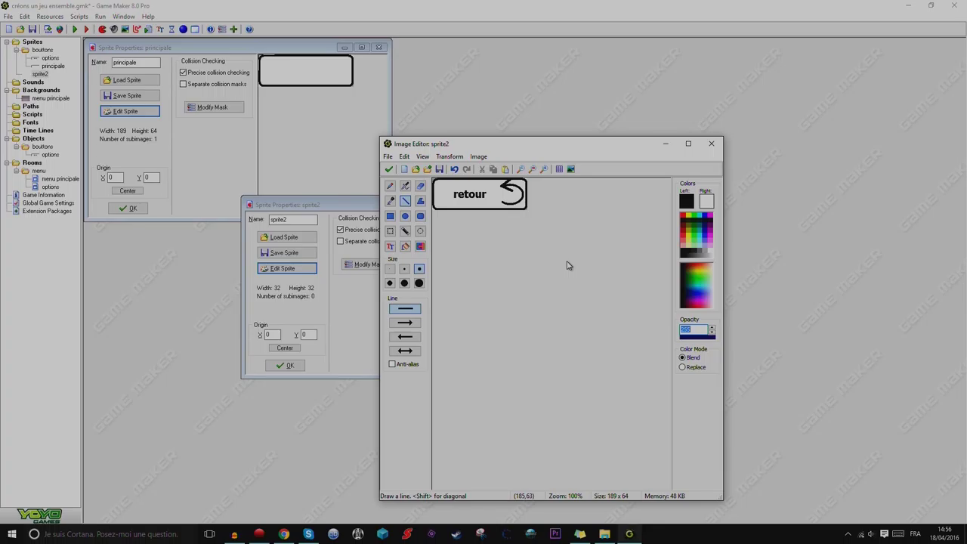
pyautogui.click(389, 169)
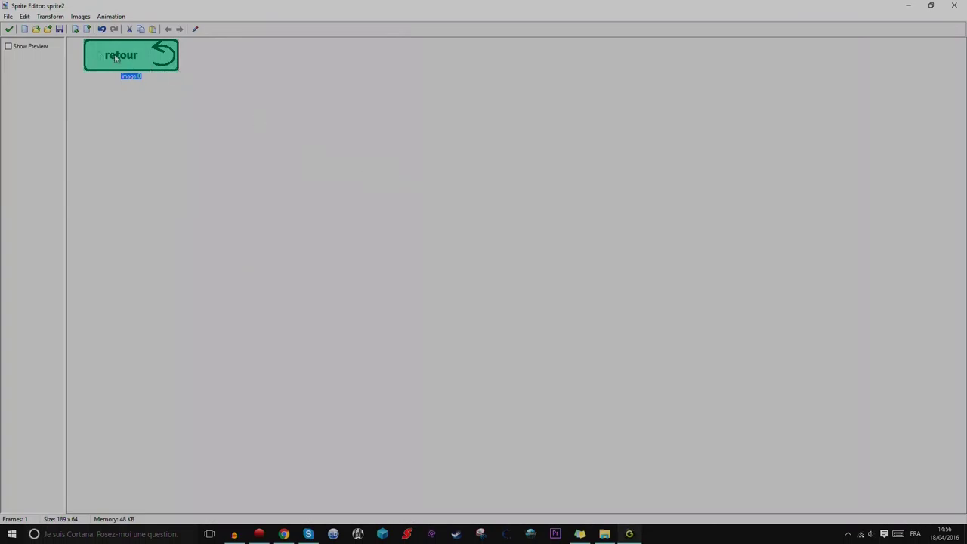
pyautogui.click(9, 29)
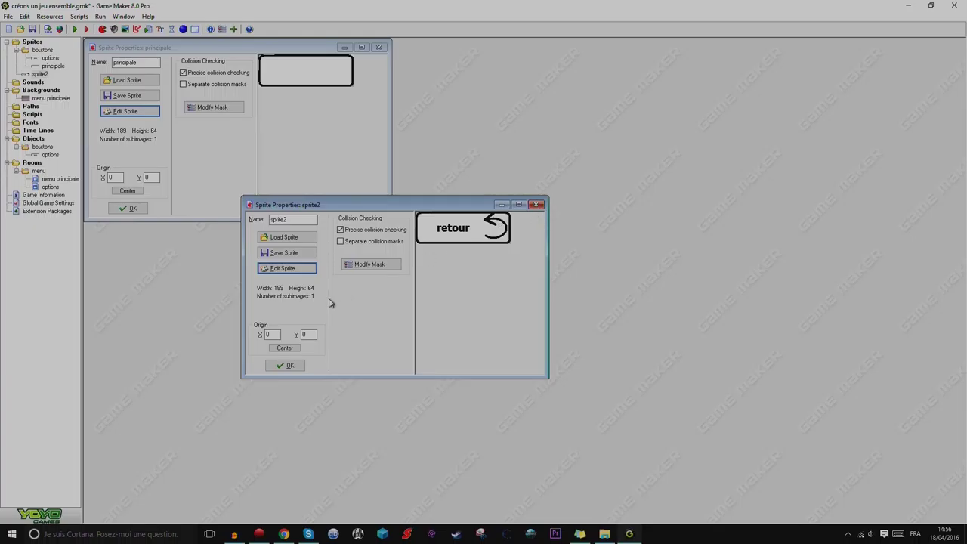
pyautogui.click(288, 364)
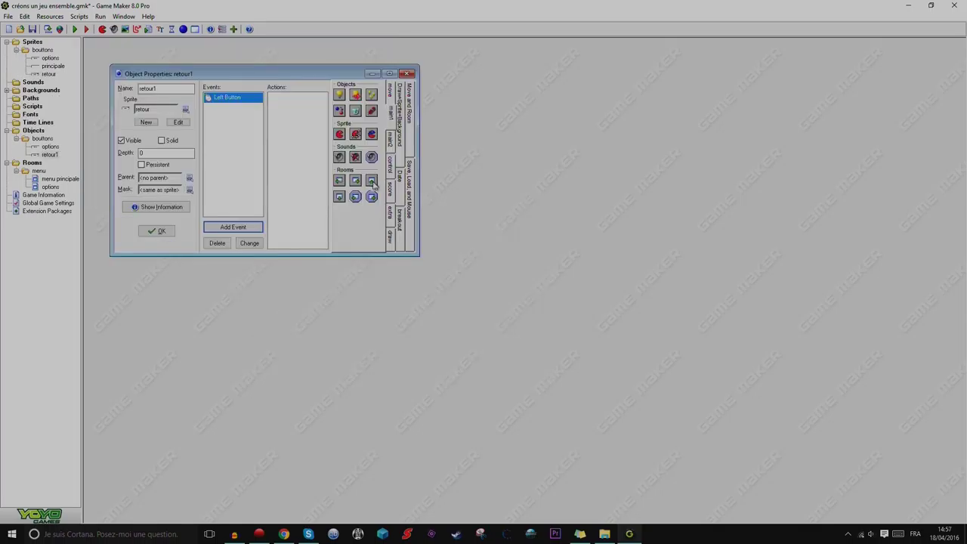
# Add a Different Room action to retour1's Left Button event, going to menu principale with no transition effect.
pyautogui.moveTo(345, 198); pyautogui.dragTo(280, 119)
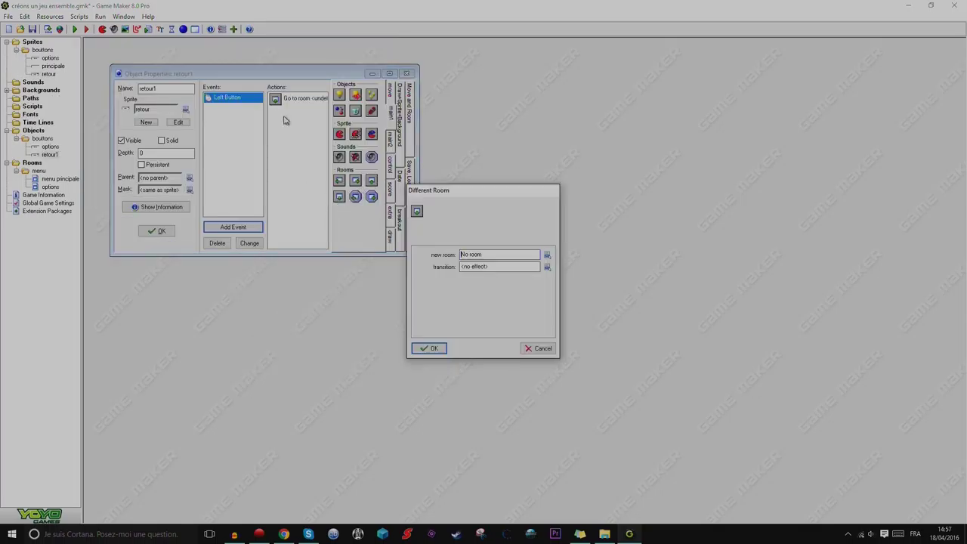
pyautogui.click(547, 254)
pyautogui.moveTo(581, 271)
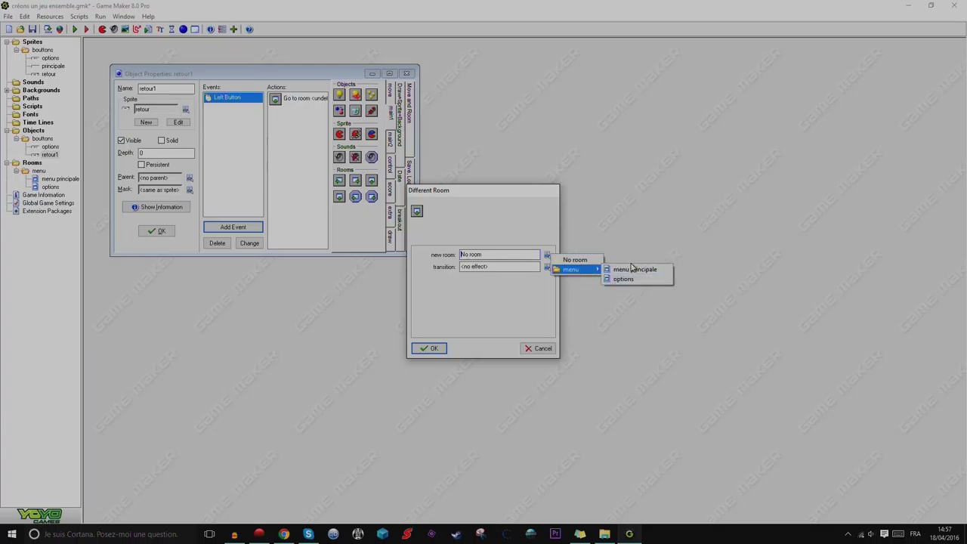
pyautogui.click(632, 273)
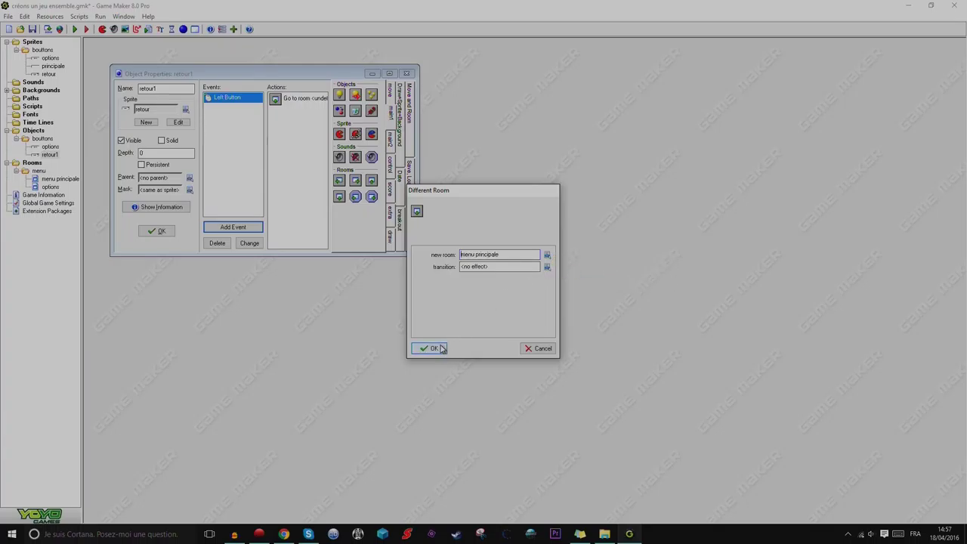
pyautogui.click(432, 348)
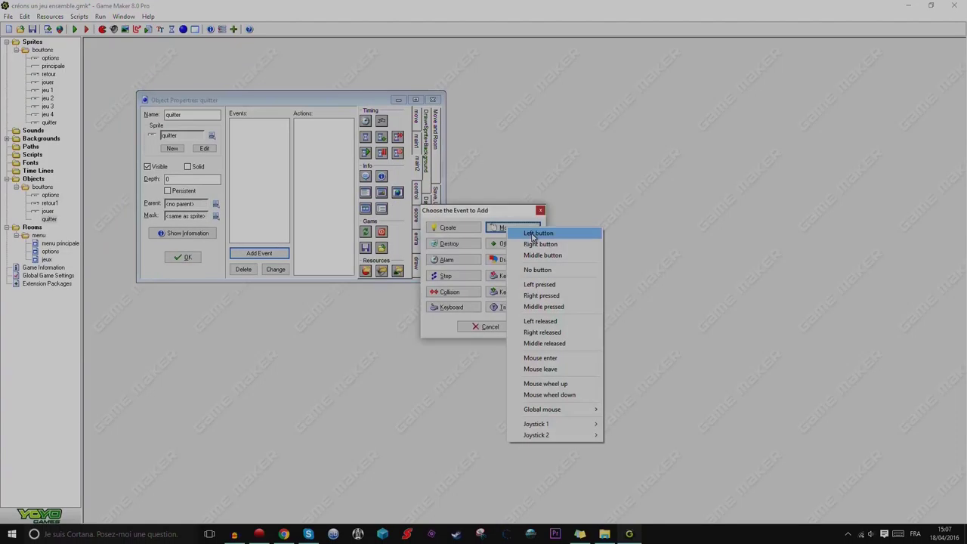
# Give the quitter object a mouse Left button event with the End Game action, and confirm the object.
pyautogui.click(513, 225)
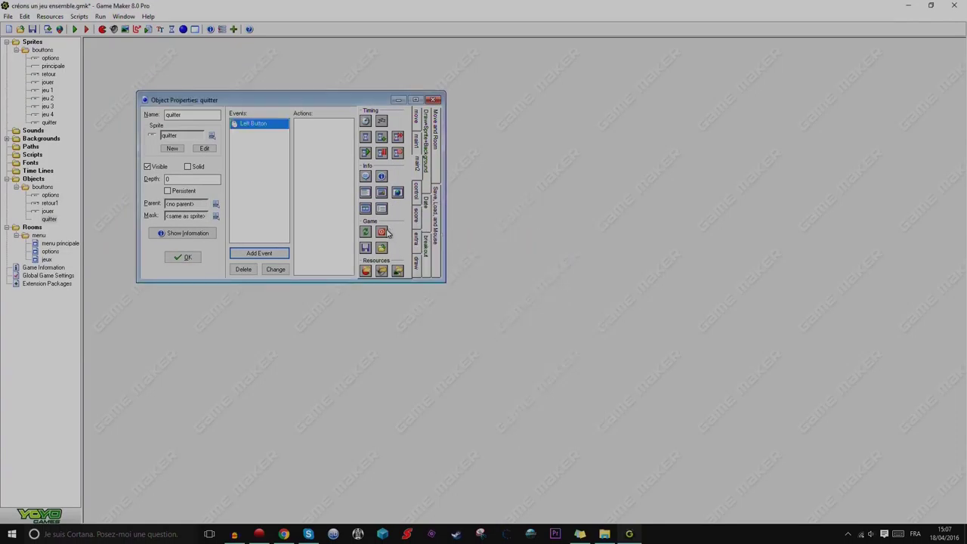
pyautogui.moveTo(381, 232); pyautogui.dragTo(307, 173)
pyautogui.click(187, 258)
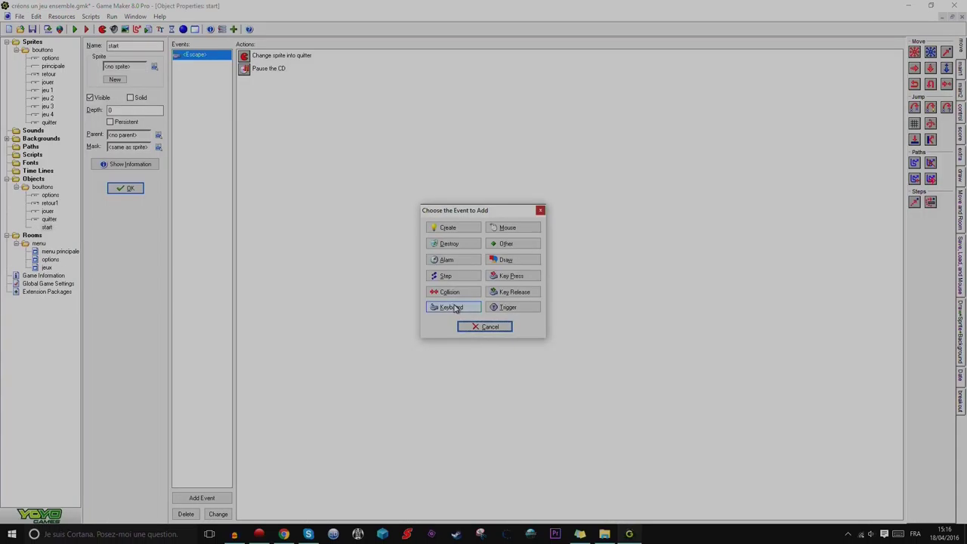
# Change the start object's Escape event to the keyboard letter P event.
pyautogui.click(451, 307)
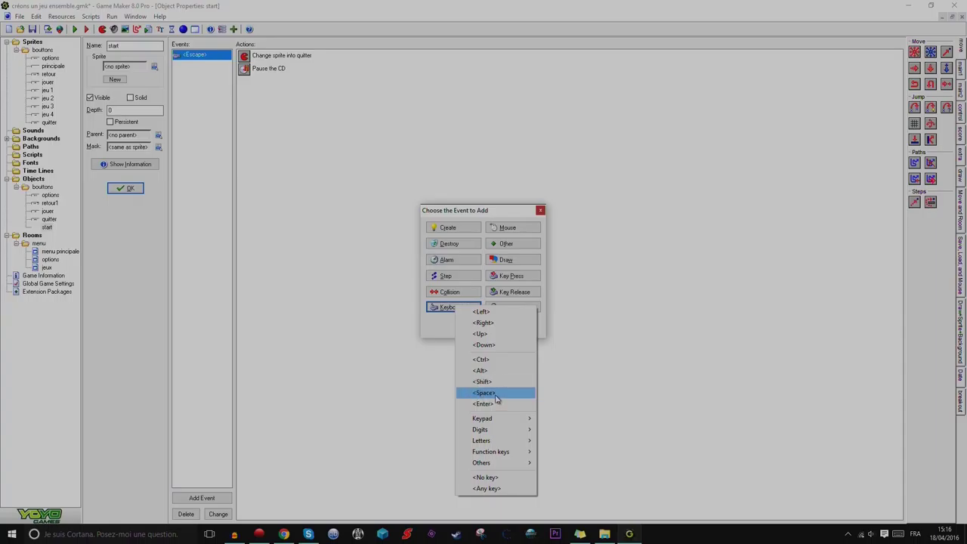
pyautogui.moveTo(498, 422)
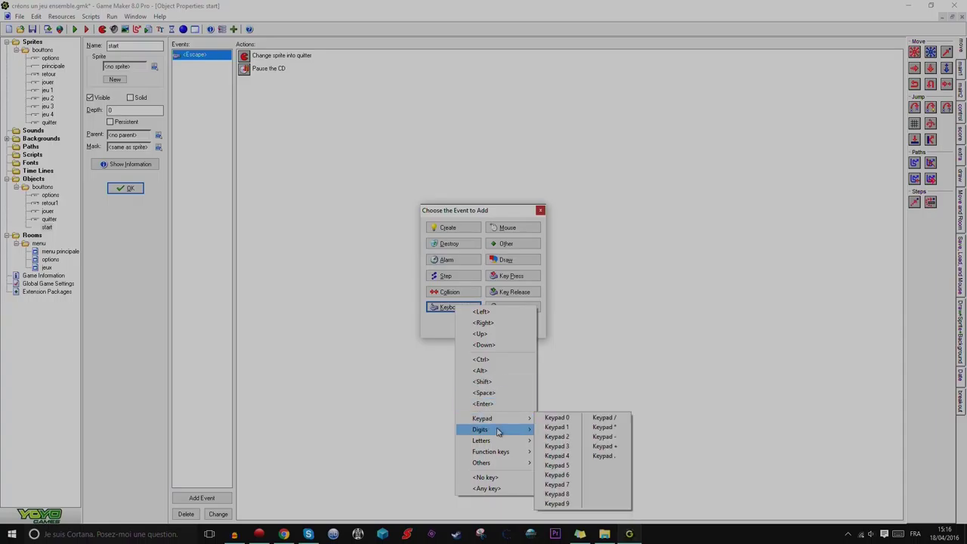
pyautogui.moveTo(502, 441)
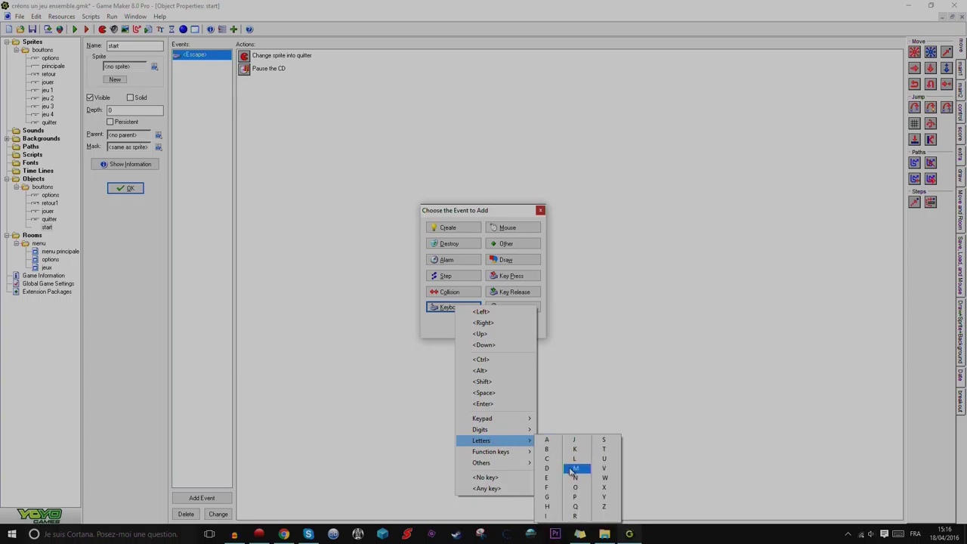
pyautogui.click(573, 497)
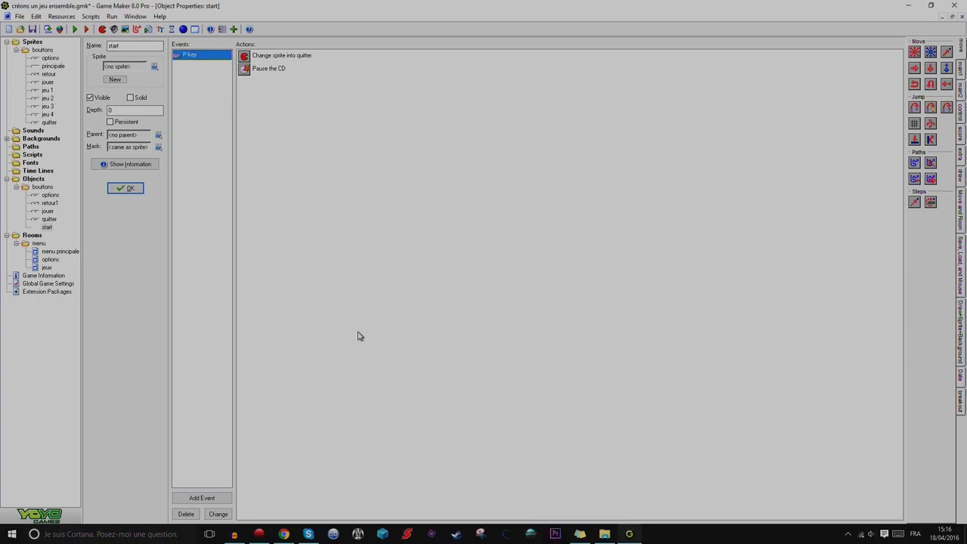
# Run the game and open the options room from the main menu to test the button.
pyautogui.press('F5')
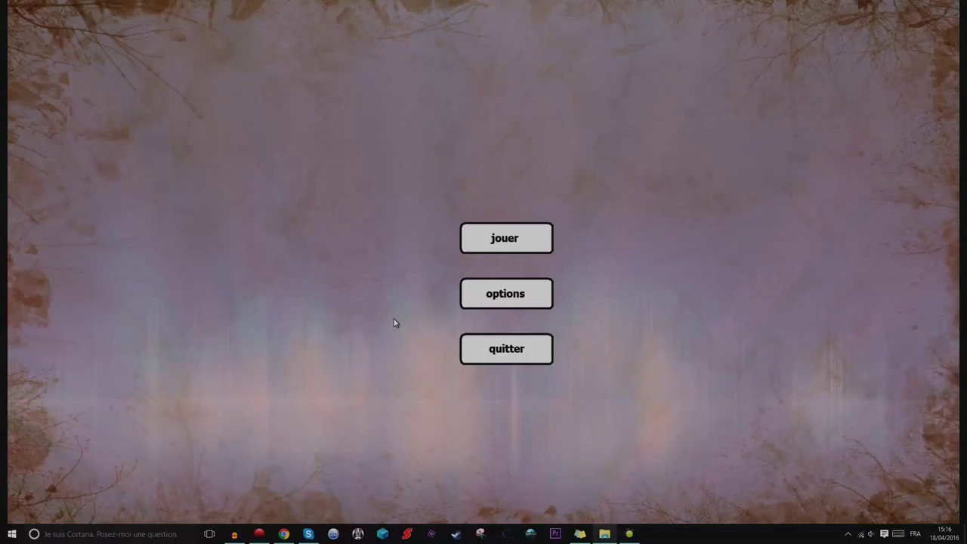
pyautogui.click(521, 299)
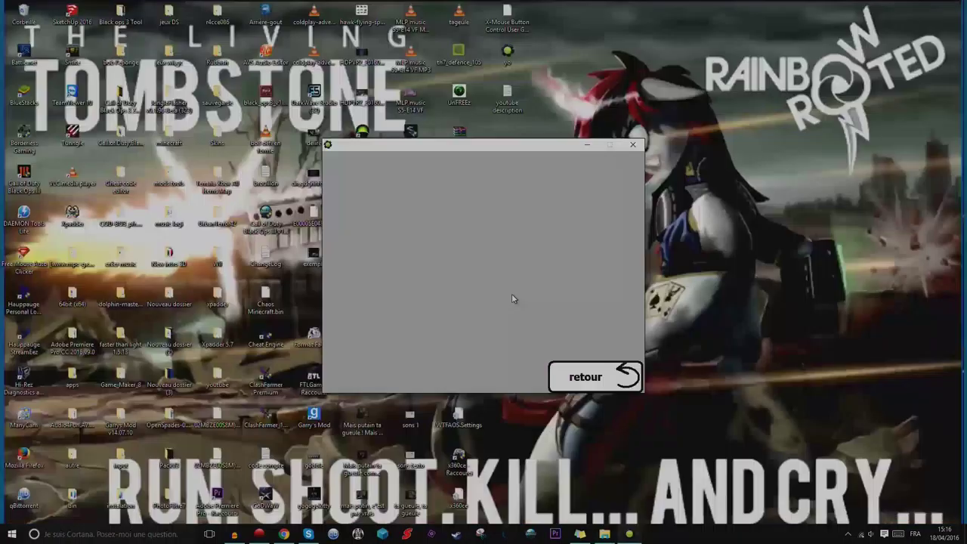
# Test the retour button from the options room and the jouer button from the main menu, ending with the game window closed.
pyautogui.click(608, 379)
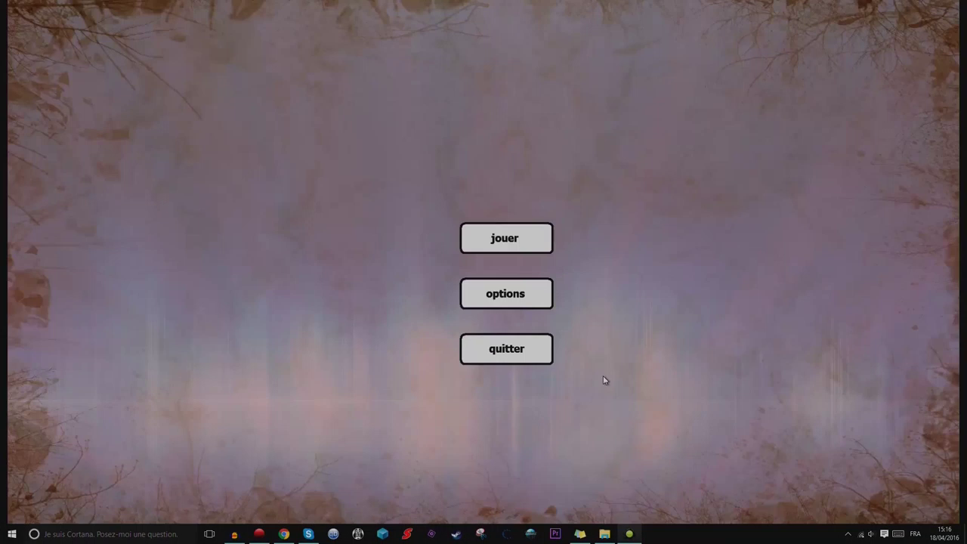
pyautogui.click(509, 249)
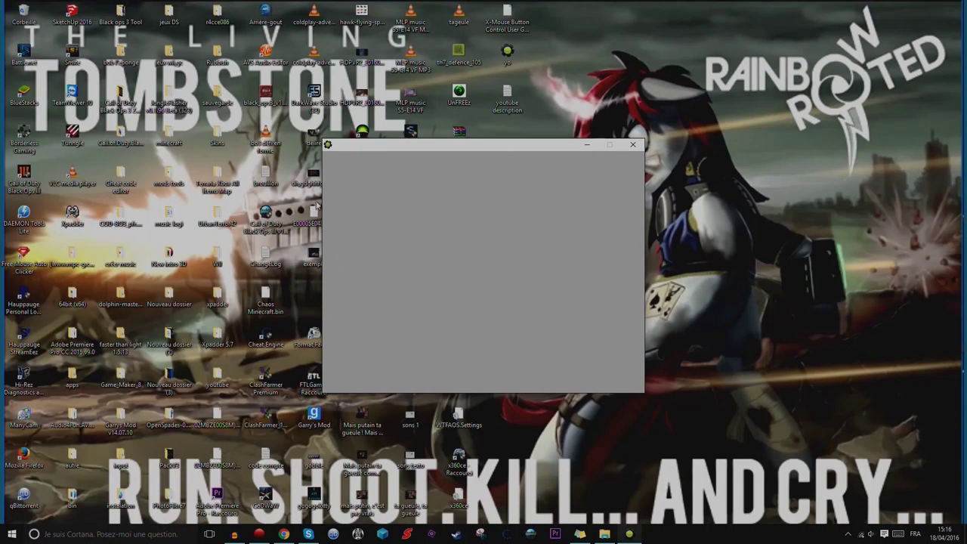
pyautogui.moveTo(497, 149); pyautogui.dragTo(473, 123)
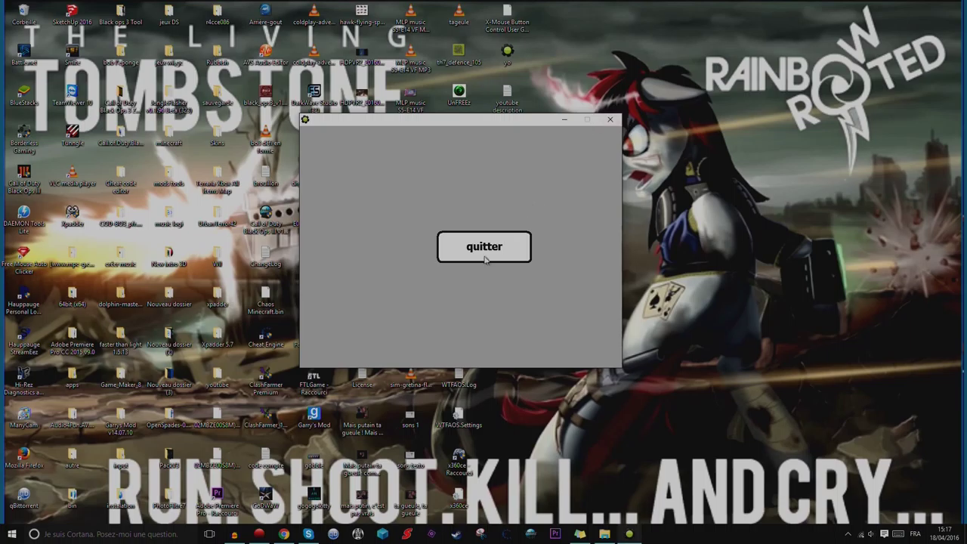
pyautogui.click(609, 119)
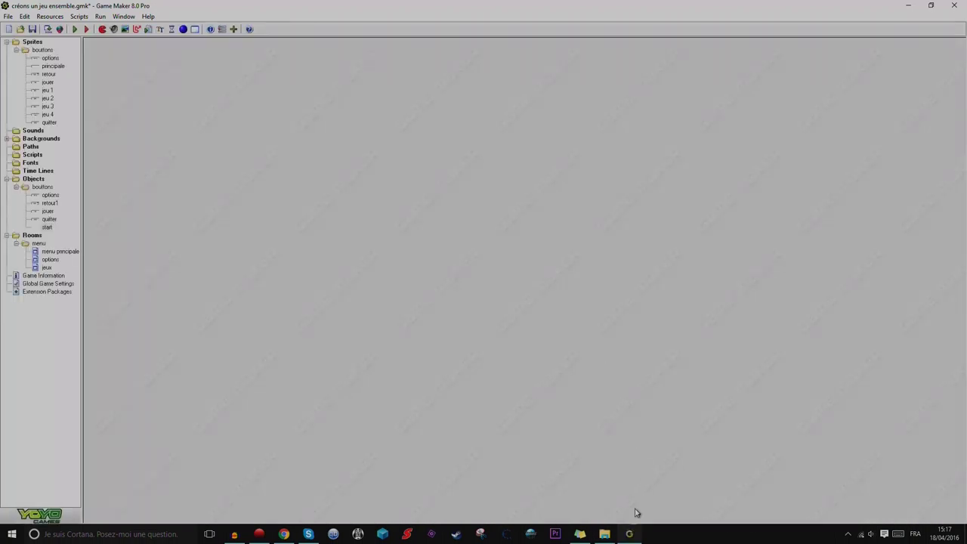
# Run the game again and test the main menu's quitter button.
pyautogui.press('F5')
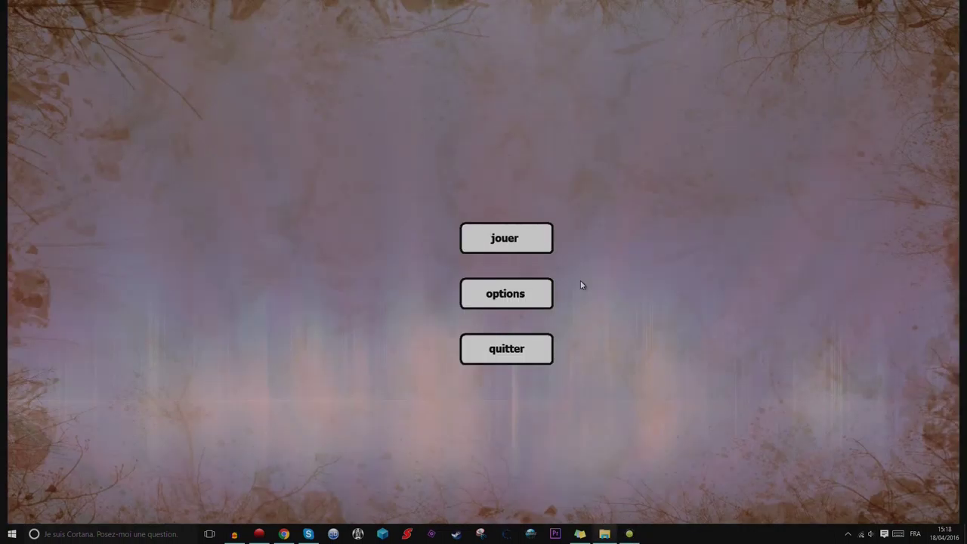
pyautogui.click(510, 350)
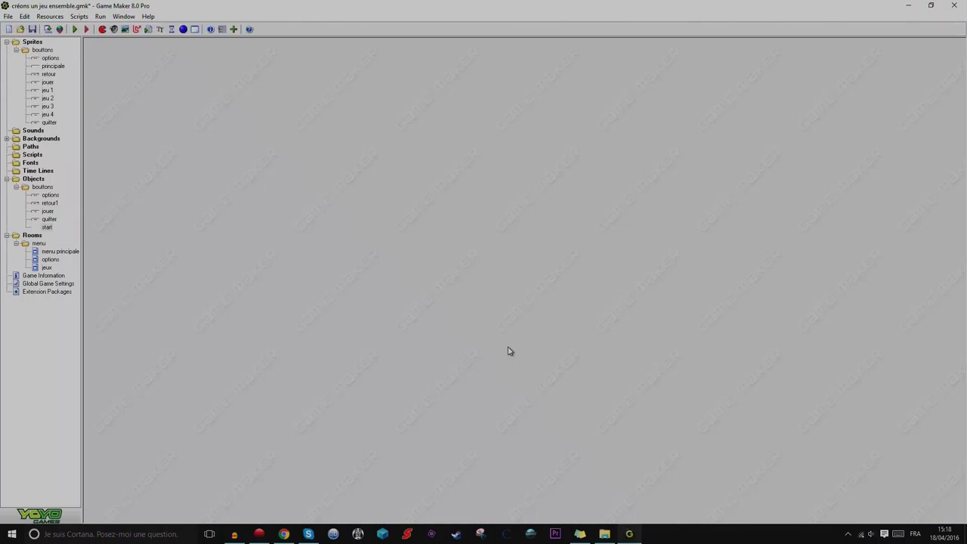